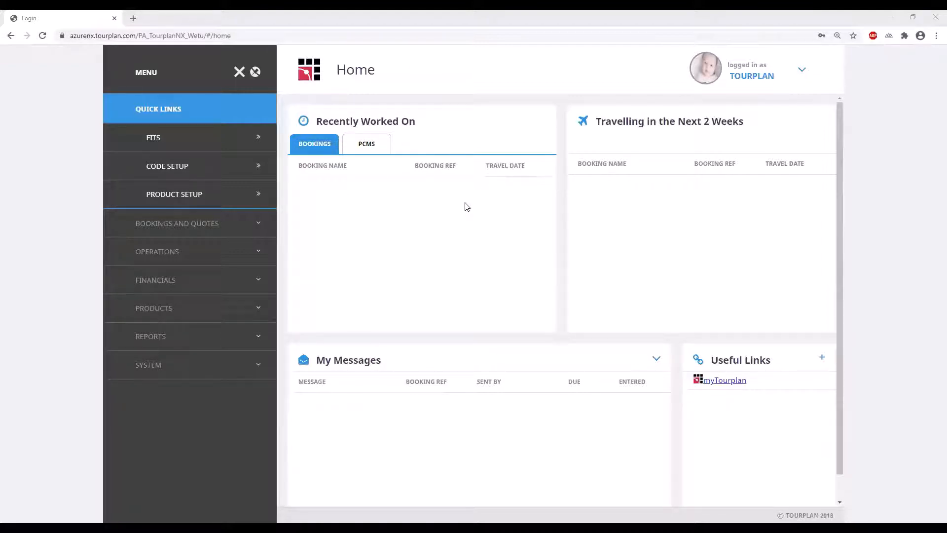
# Open the Tourplan/Wetu Demo quote booking from the FITs search results
pyautogui.click(252, 222)
pyautogui.click(197, 251)
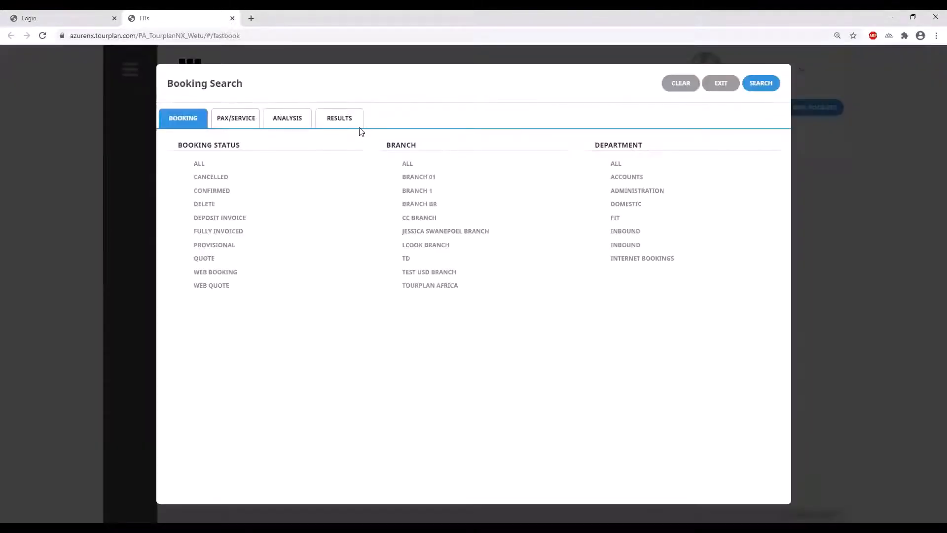
pyautogui.click(355, 123)
pyautogui.click(230, 184)
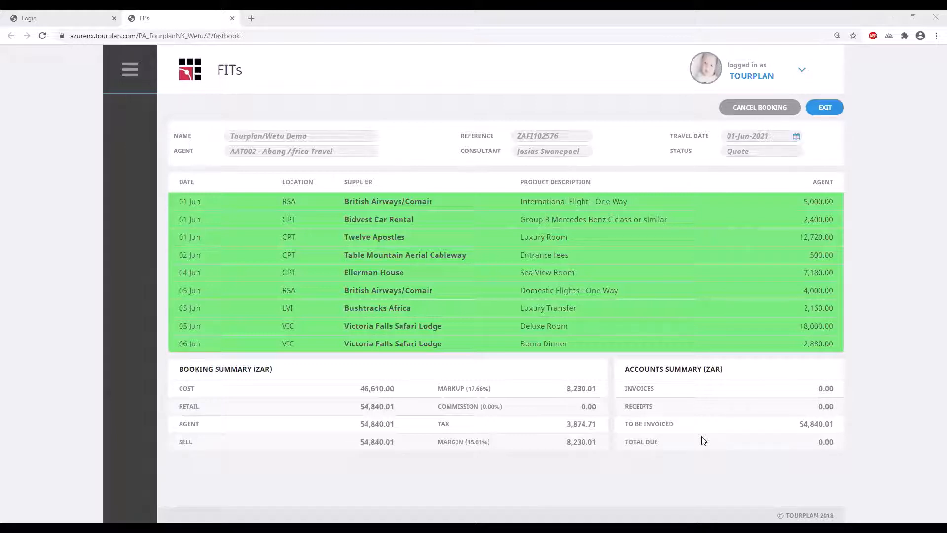
# Check the markup and agent totals and the two adult passengers, then expand Itinerary
pyautogui.doubleClick(568, 389)
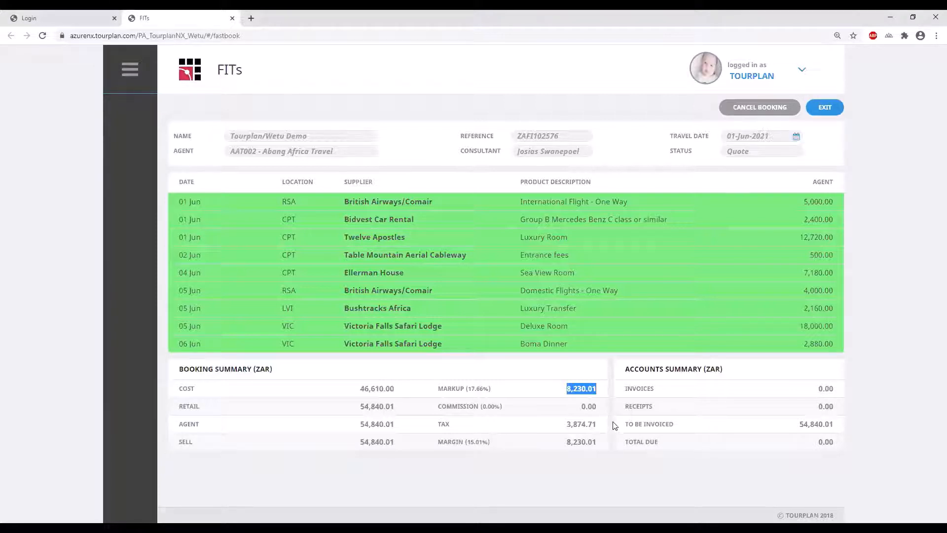
pyautogui.doubleClick(392, 425)
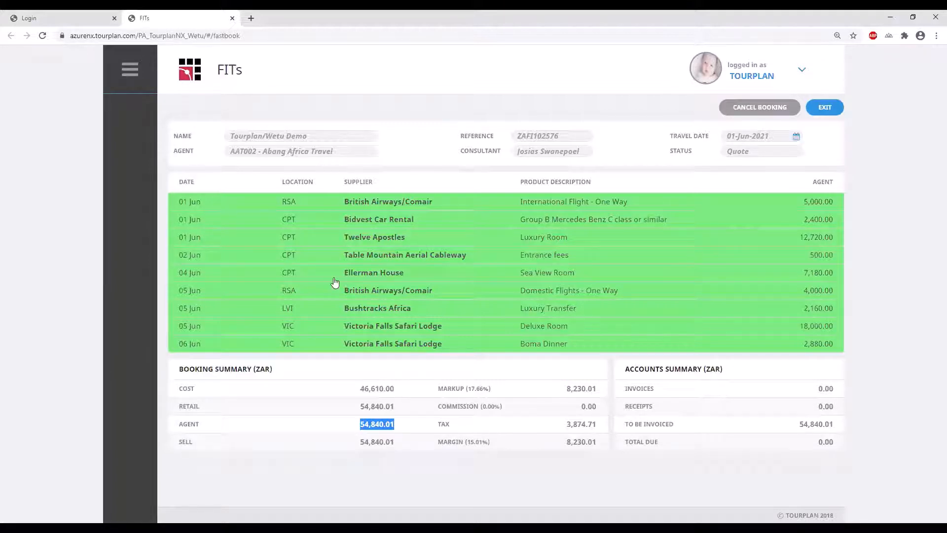
pyautogui.click(135, 79)
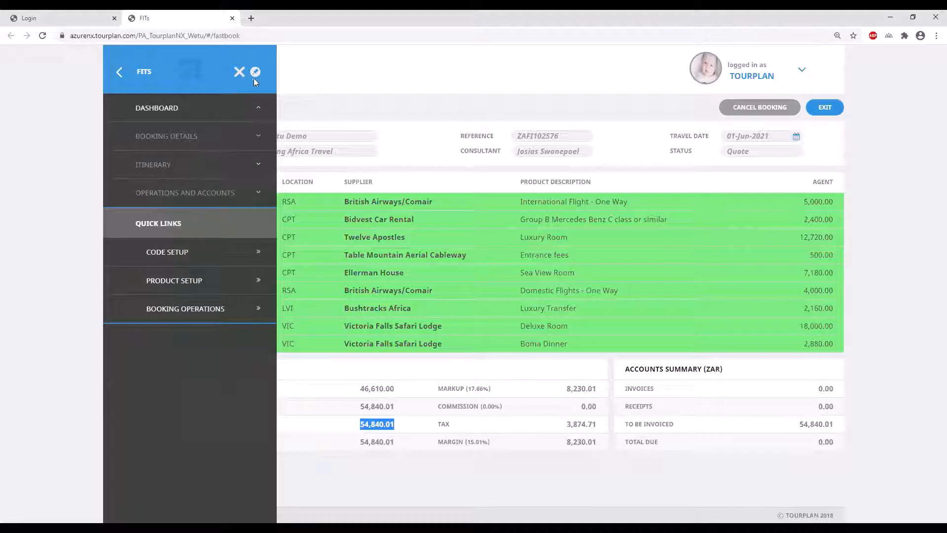
pyautogui.click(258, 137)
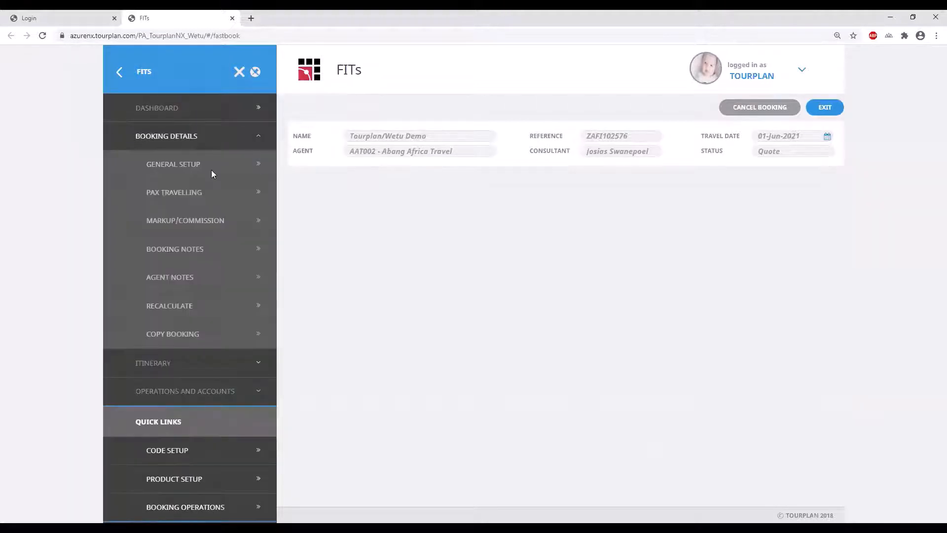
pyautogui.click(199, 195)
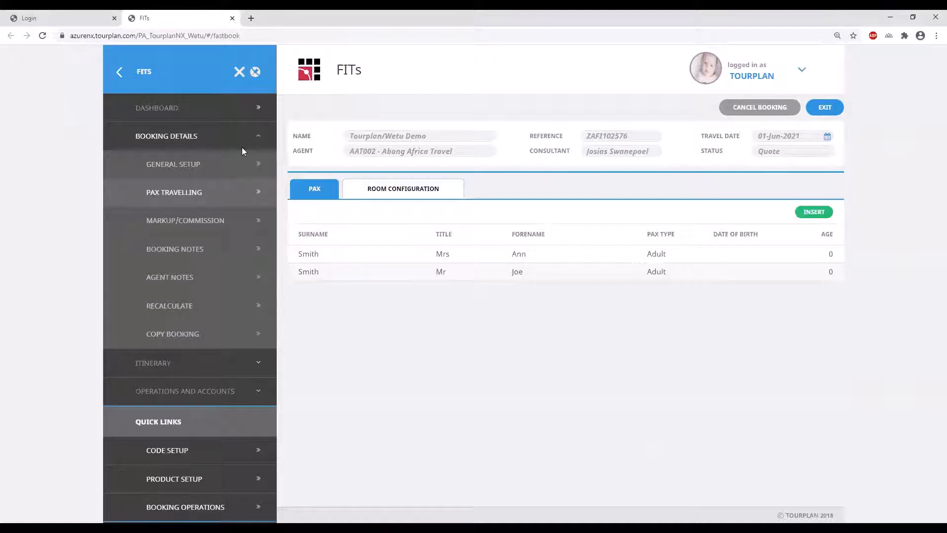
pyautogui.click(229, 141)
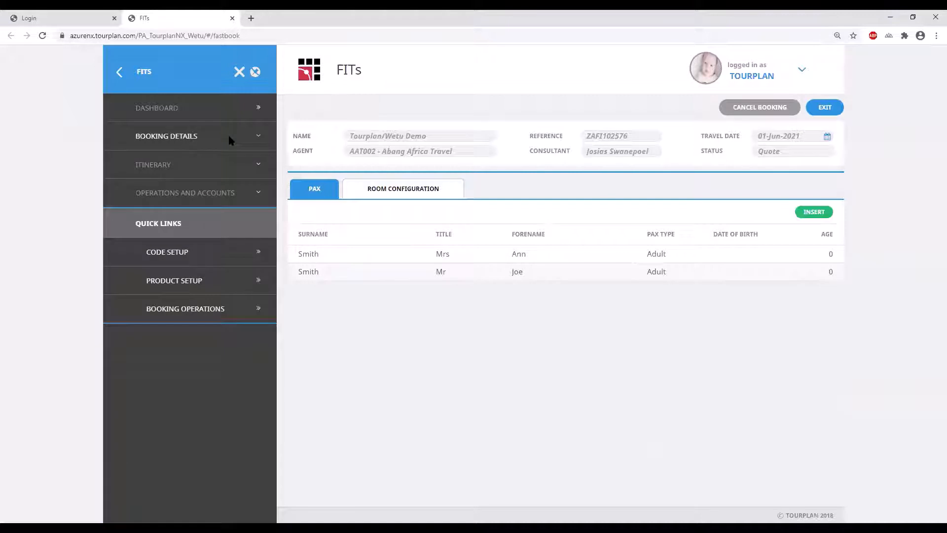
pyautogui.click(236, 169)
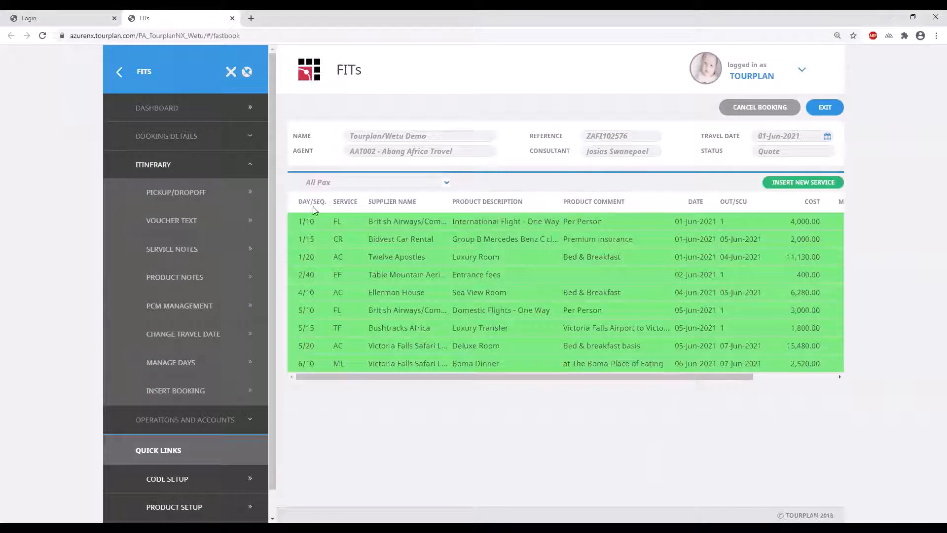
# Unpin and close the side menu, zoom the page in, and open Set Column Defaults
pyautogui.click(248, 73)
pyautogui.click(464, 337)
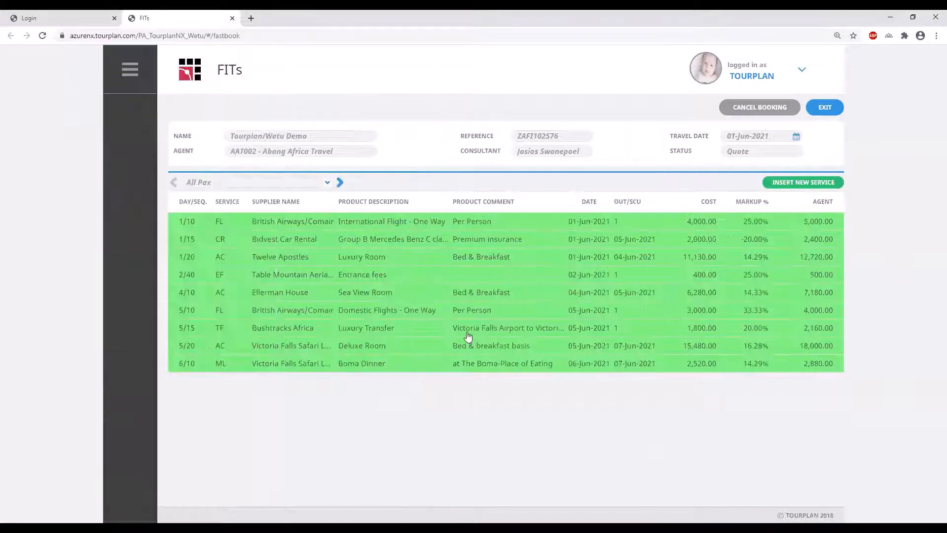
pyautogui.hotkey('ctrl', '+')
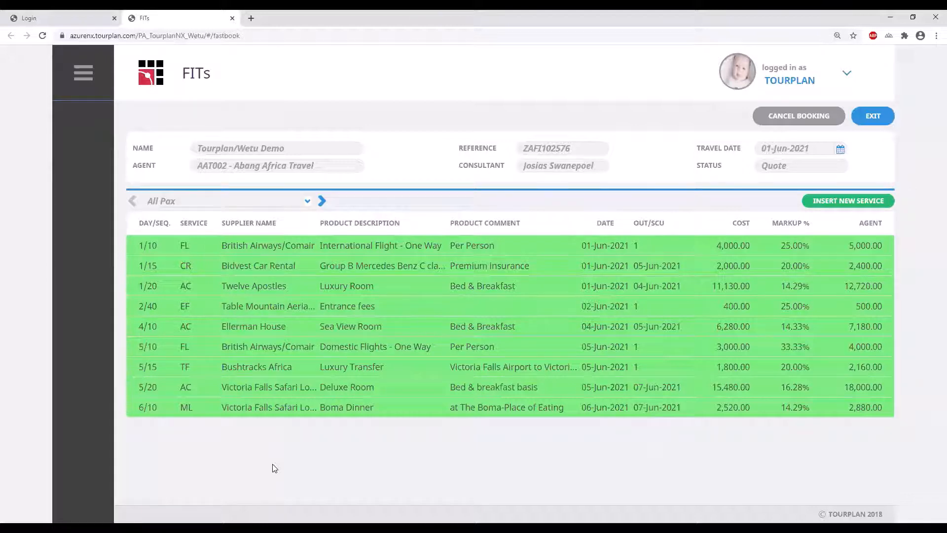
pyautogui.click(573, 223)
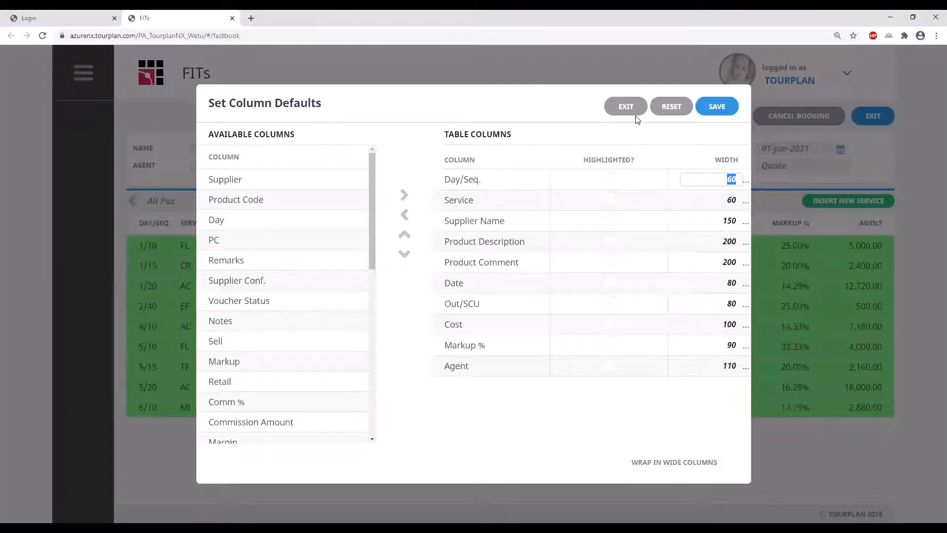
# Set the Product Description column width to 250 and mark it Highlighted
pyautogui.click(730, 241)
pyautogui.click(734, 241)
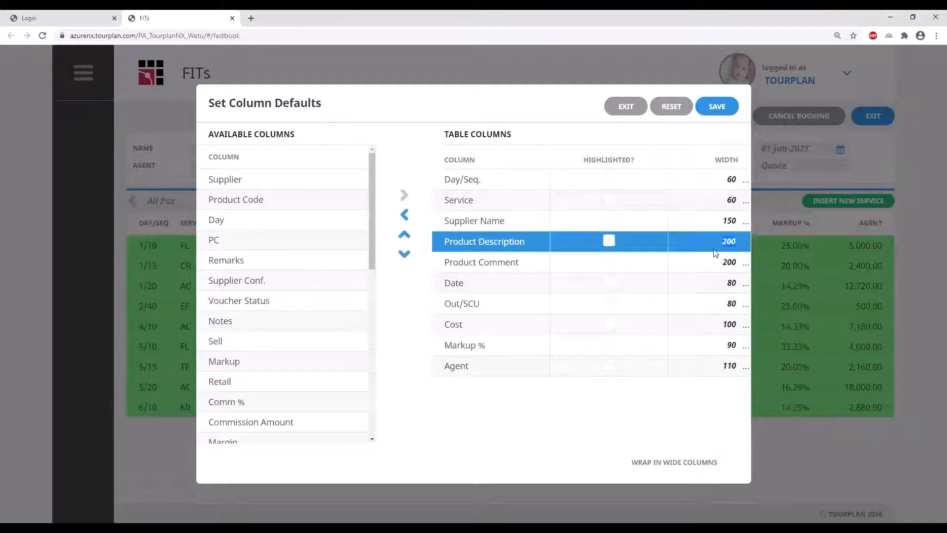
pyautogui.write('250')
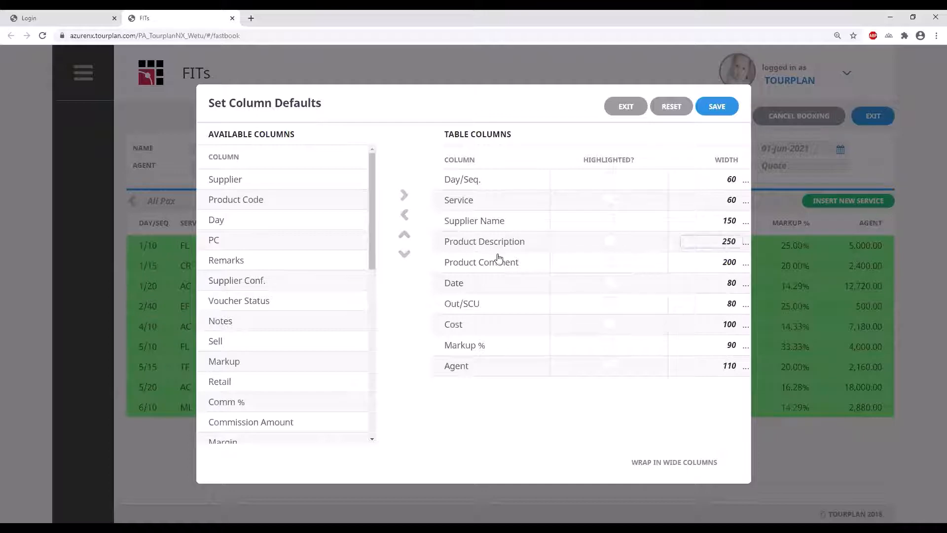
pyautogui.click(612, 241)
# Add a Location column just after Day/Seq., save, and open the International Flight details
pyautogui.moveTo(371, 251); pyautogui.dragTo(350, 437)
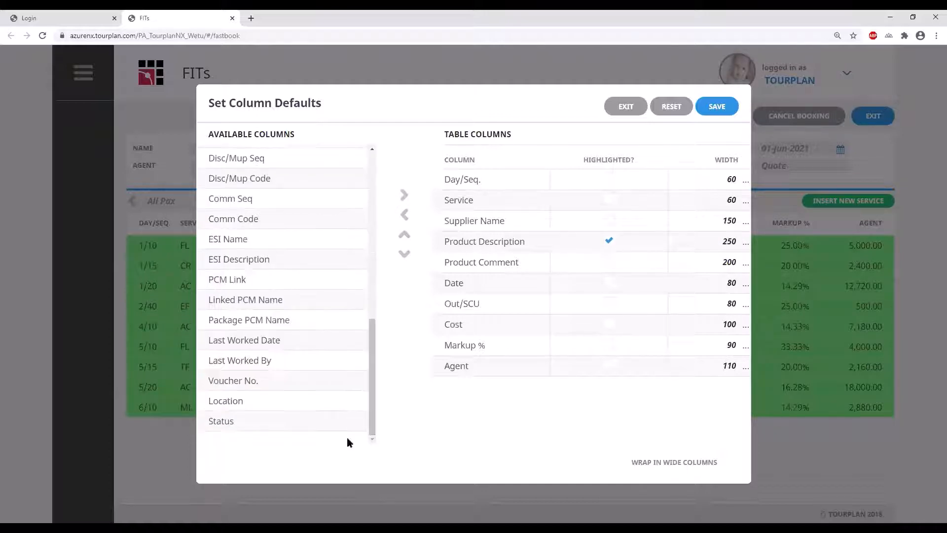
pyautogui.click(327, 408)
pyautogui.click(404, 196)
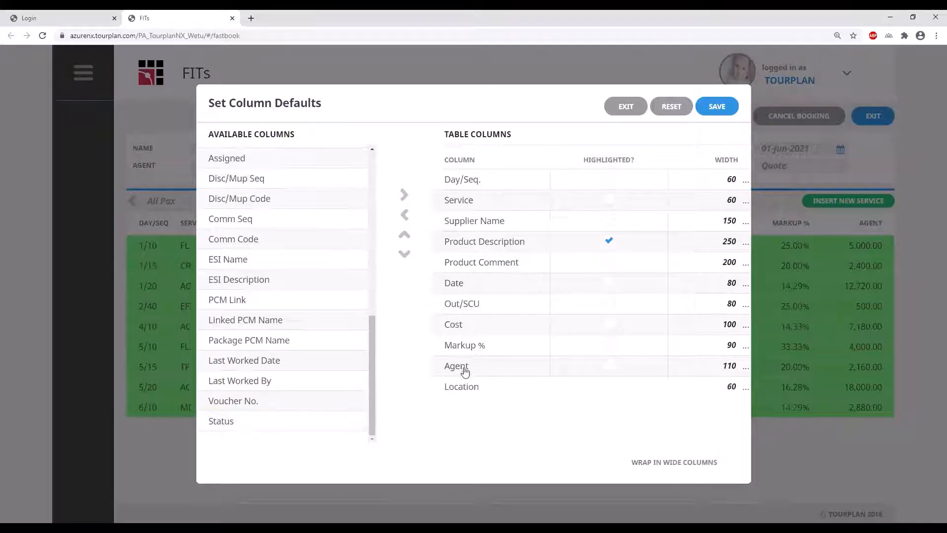
pyautogui.click(477, 387)
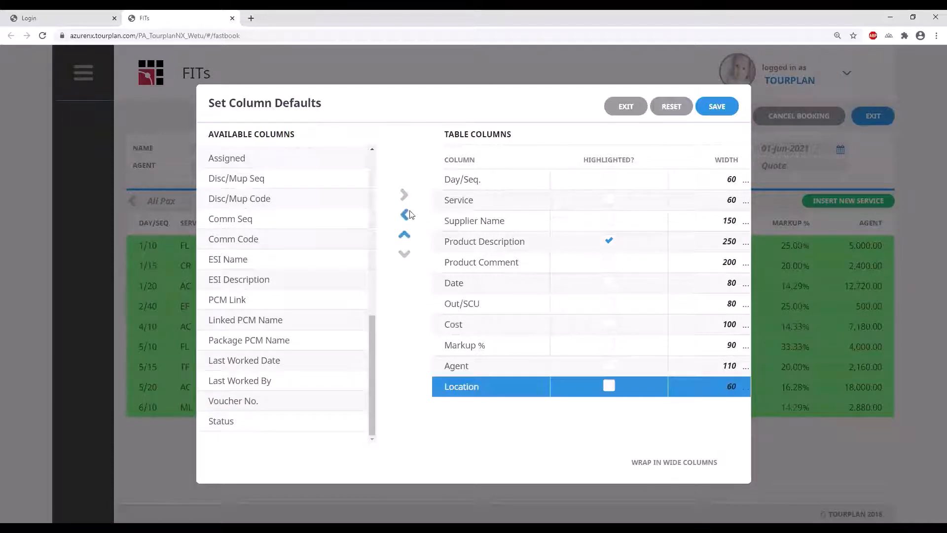
pyautogui.tripleClick(404, 237)
pyautogui.tripleClick(405, 236)
pyautogui.tripleClick(405, 237)
pyautogui.click(405, 237)
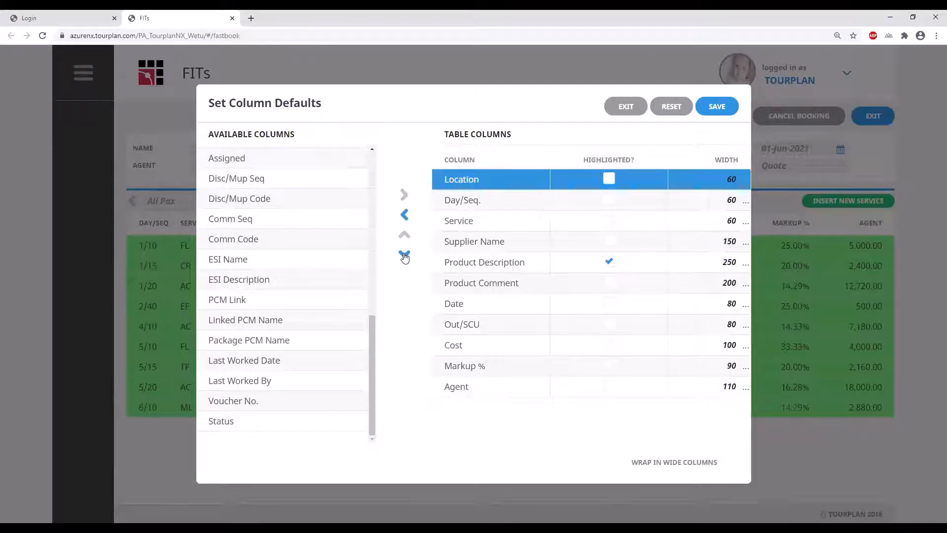
pyautogui.click(405, 254)
pyautogui.click(735, 106)
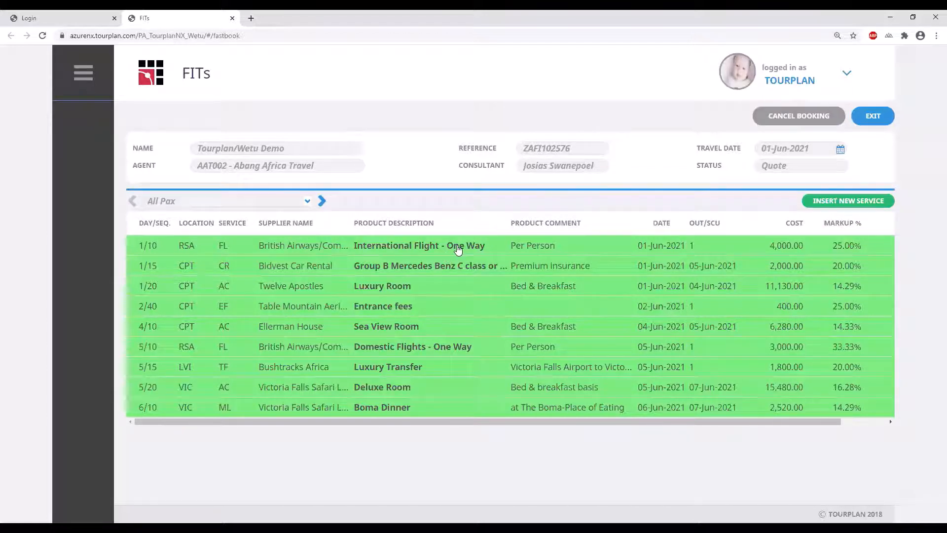
pyautogui.click(497, 248)
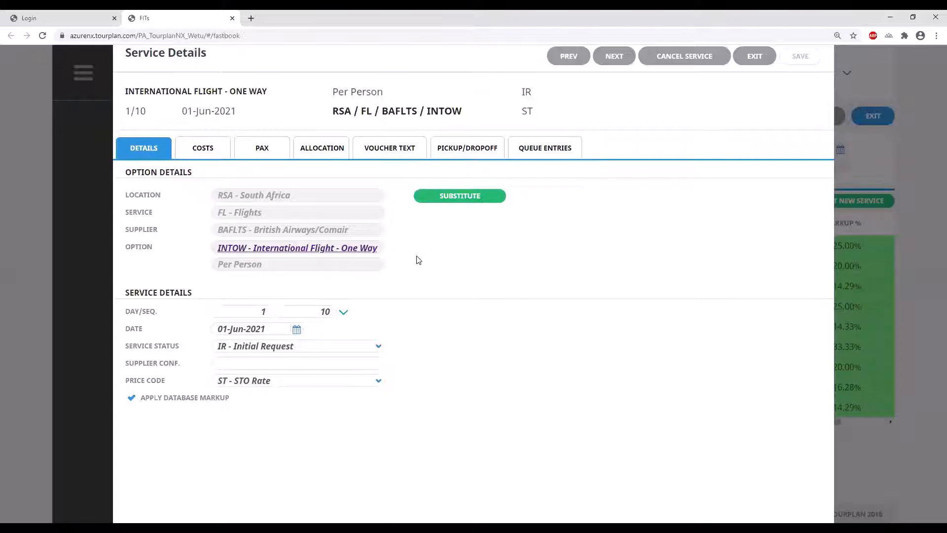
# Review the Group B Mercedes Benz rental's Cape Town airport pickup and dropoff, then exit
pyautogui.click(617, 58)
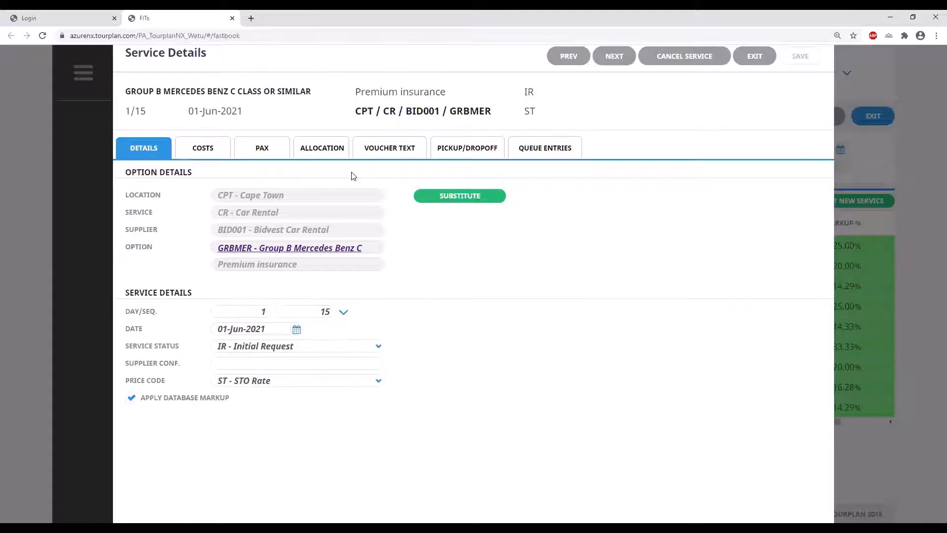
pyautogui.click(469, 153)
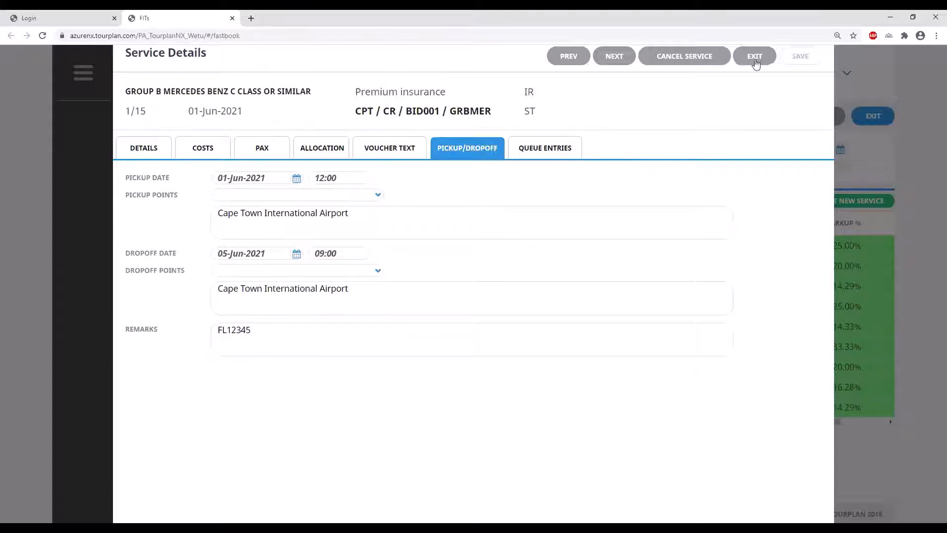
pyautogui.click(753, 60)
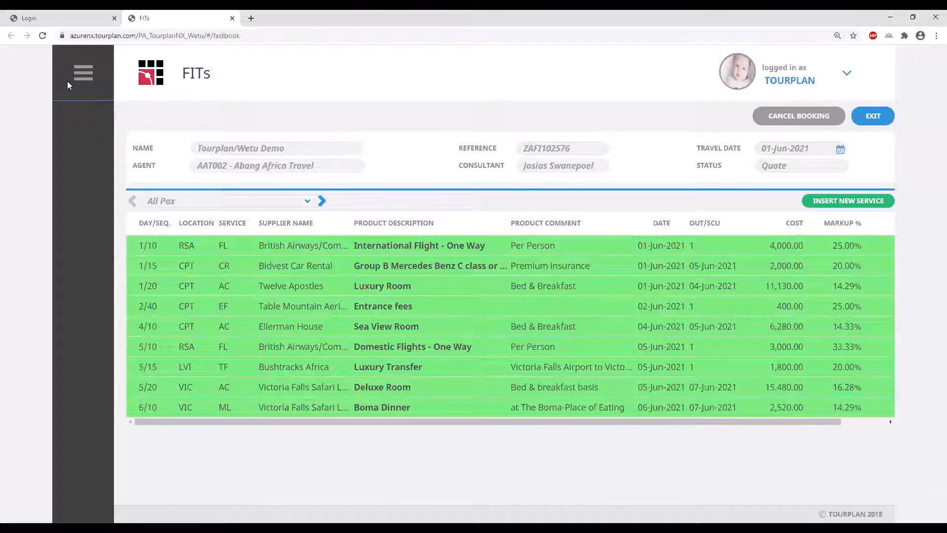
# Open the booking's product notes and expand the Twelve Apostles Luxury Room's notes
pyautogui.click(84, 77)
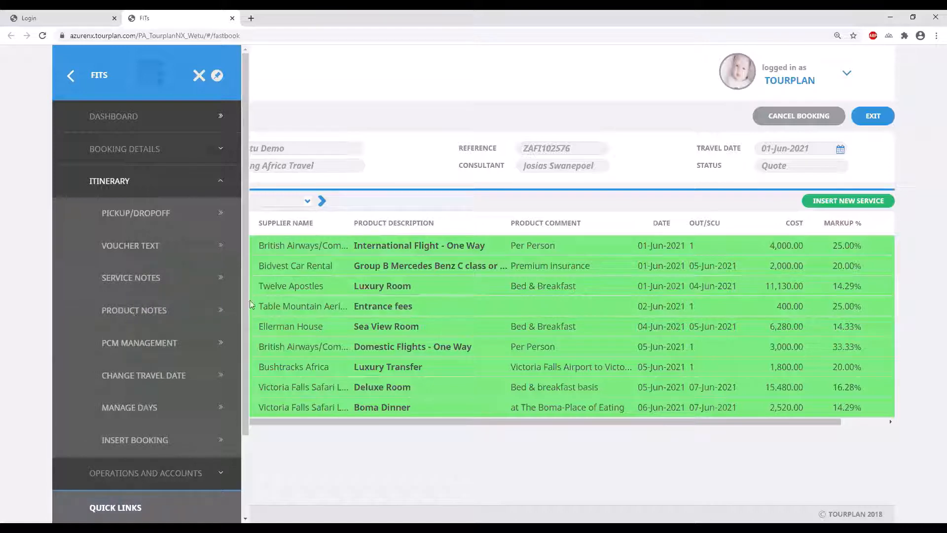
pyautogui.click(133, 311)
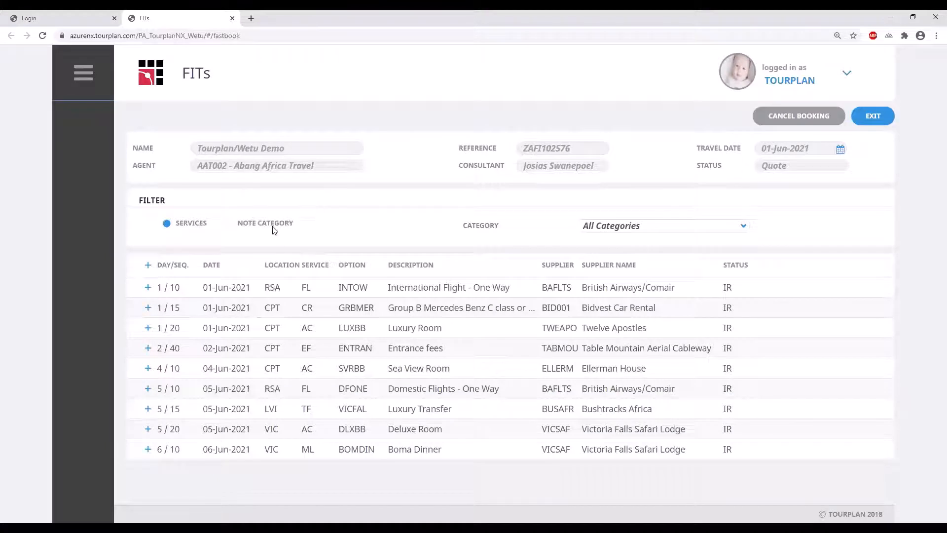
pyautogui.click(149, 266)
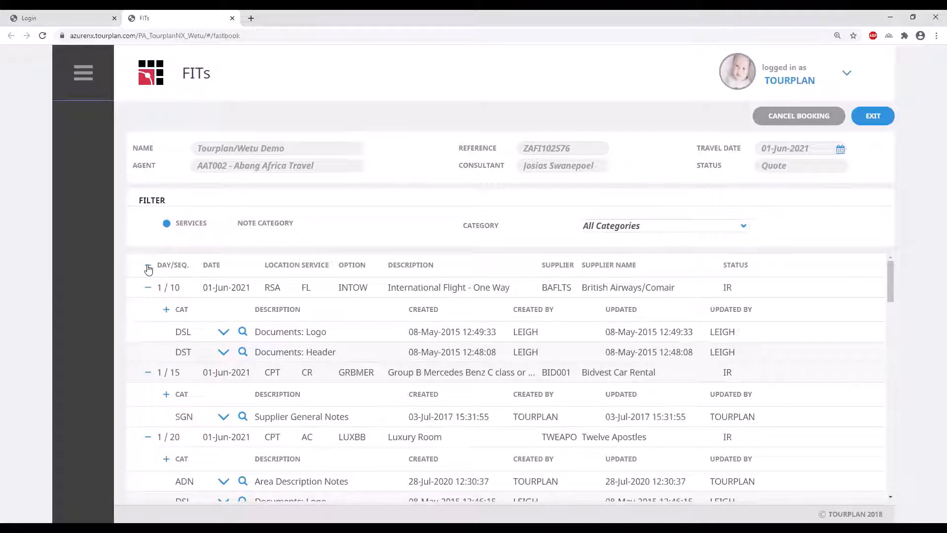
pyautogui.click(148, 268)
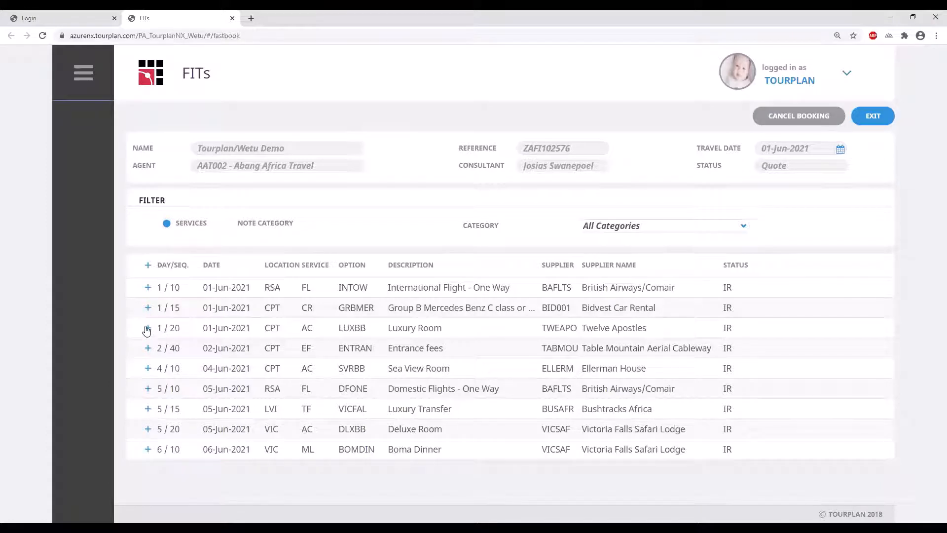
pyautogui.click(147, 328)
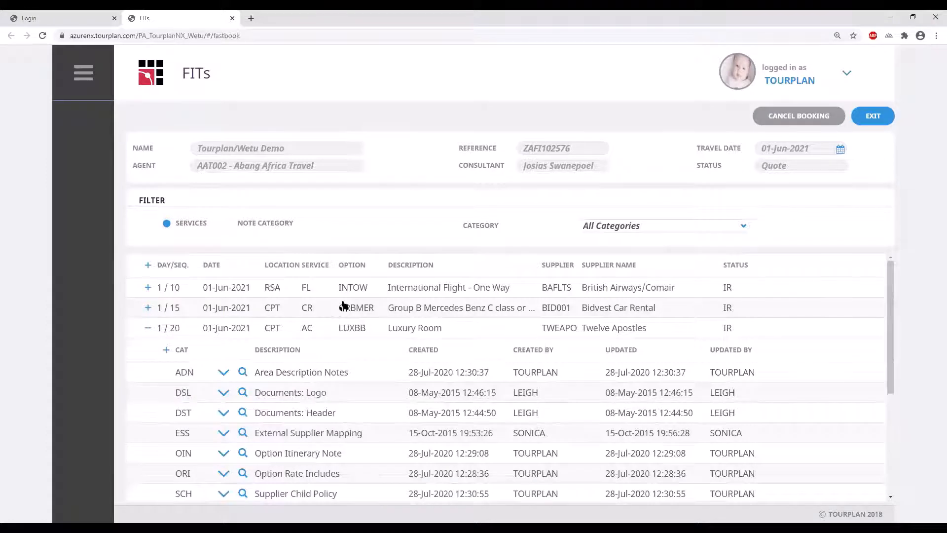
pyautogui.scroll(-2, 342, 306)
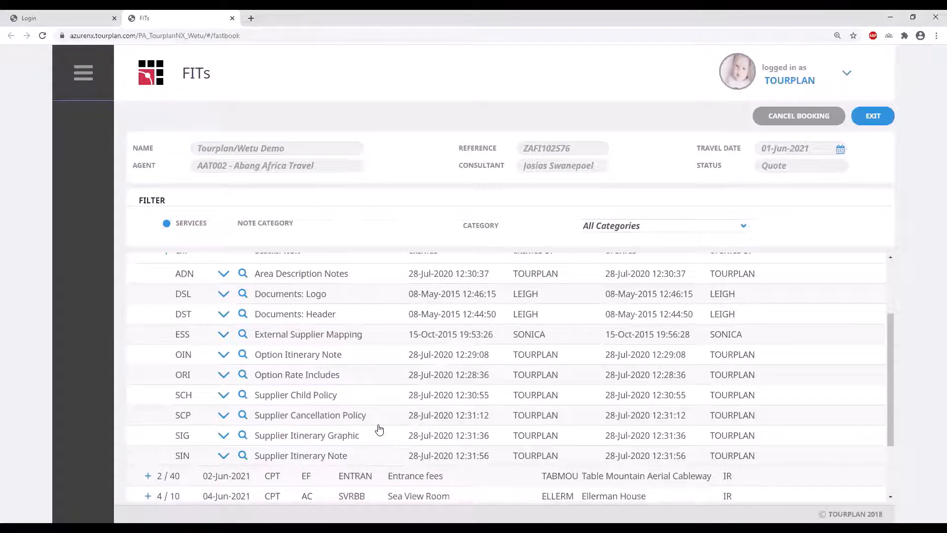
pyautogui.scroll(-1, 379, 429)
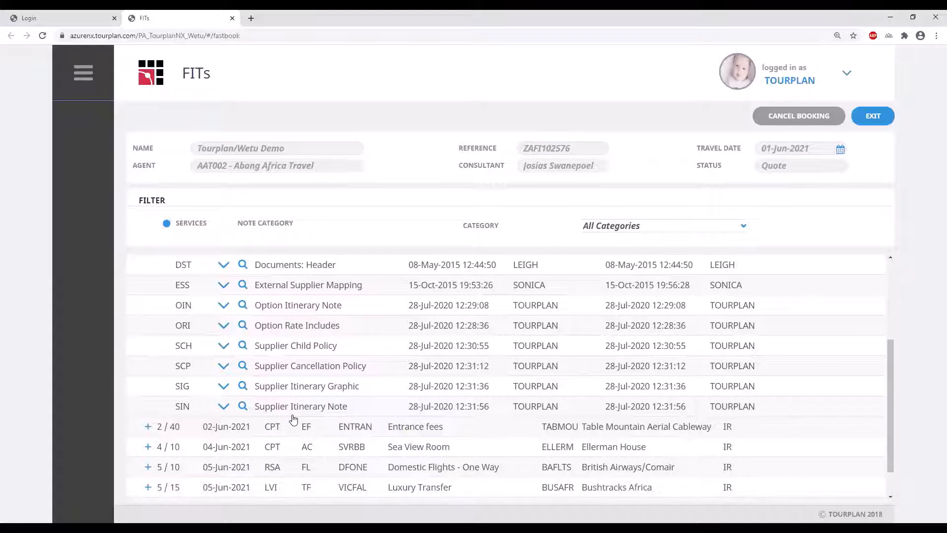
# Read the Twelve Apostles Supplier Itinerary Note in full, then collapse it
pyautogui.click(226, 408)
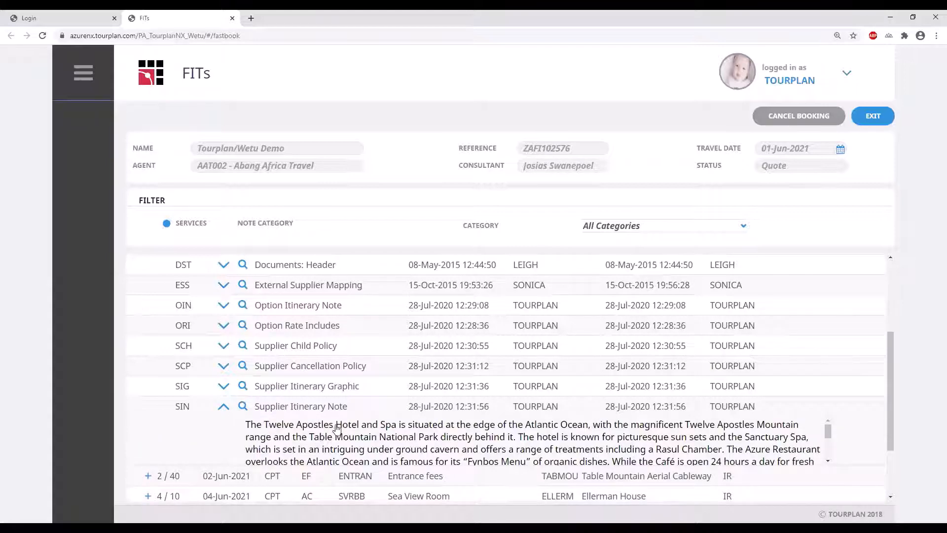
pyautogui.doubleClick(379, 408)
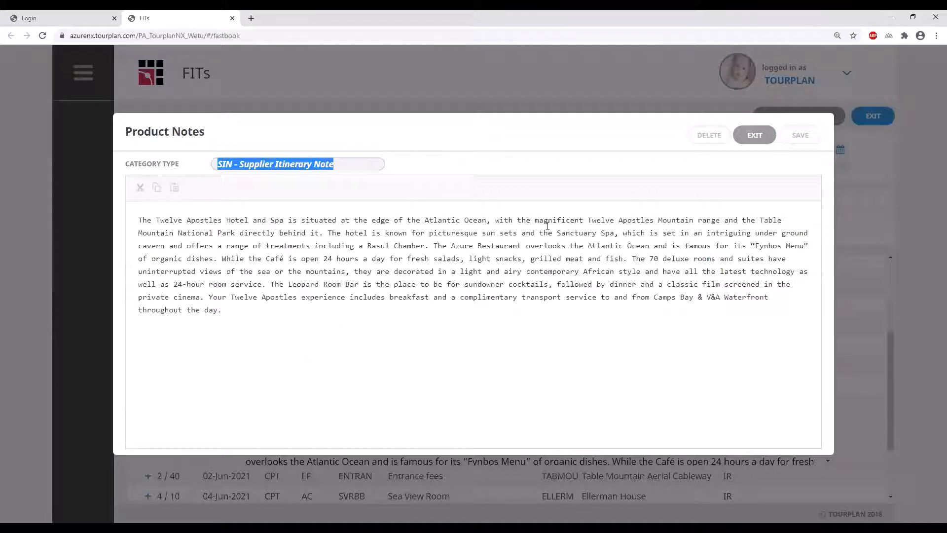
pyautogui.click(751, 140)
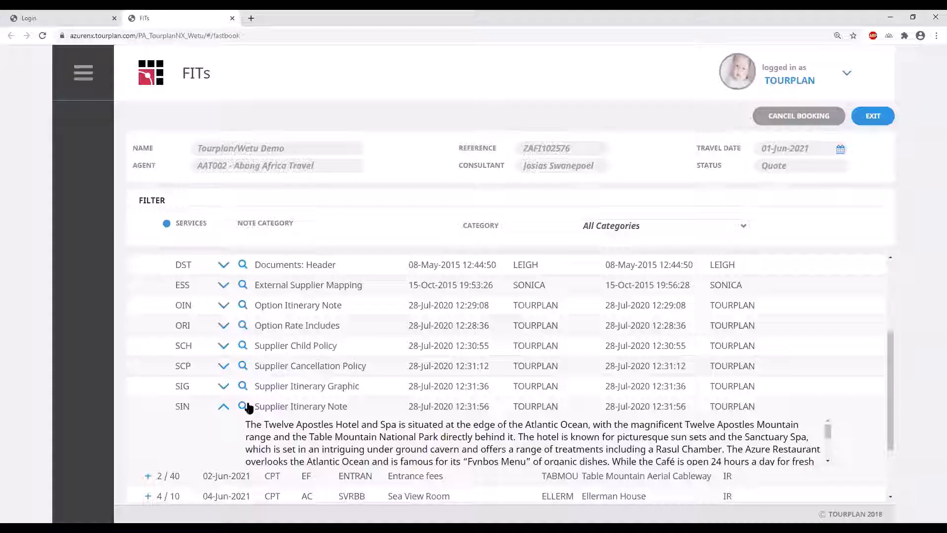
pyautogui.click(227, 411)
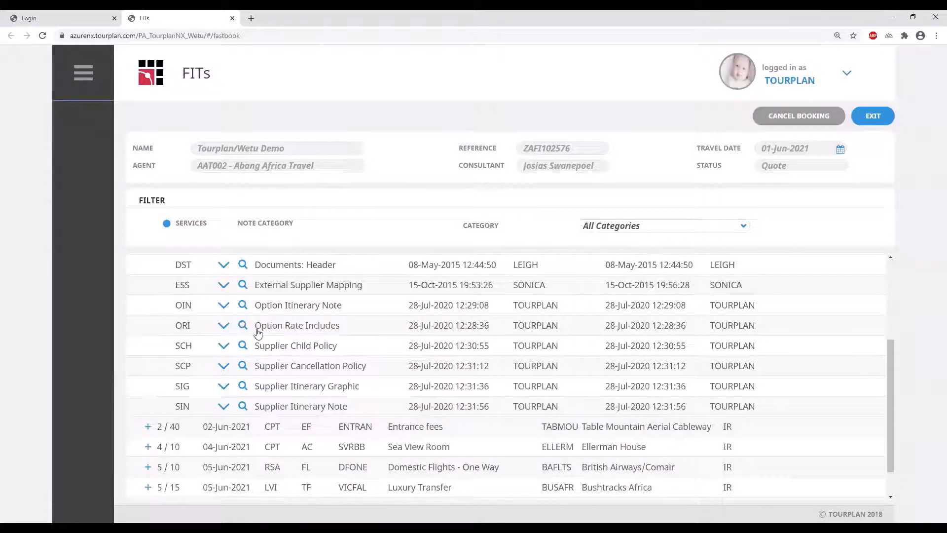
# Read the Option Rate Includes note, then collapse it and the Luxury Room's notes
pyautogui.click(304, 328)
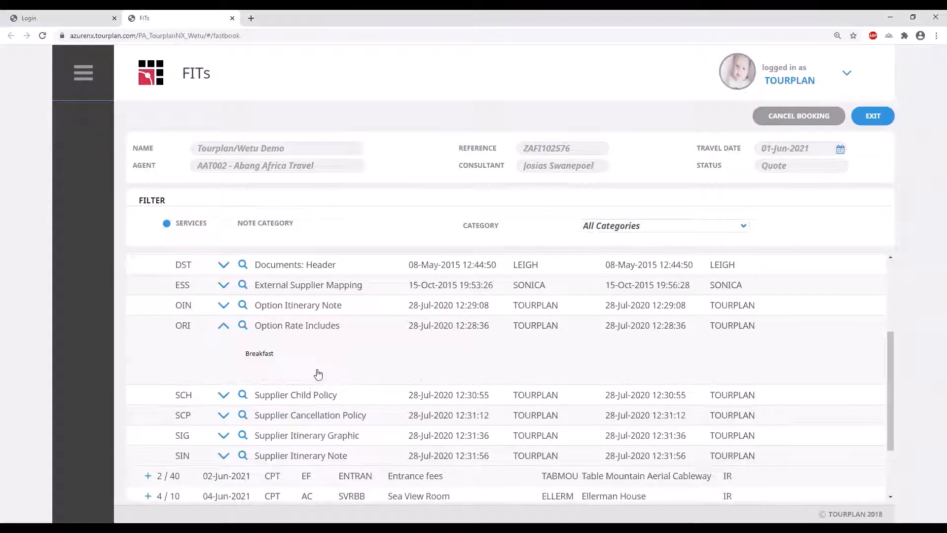
pyautogui.click(473, 337)
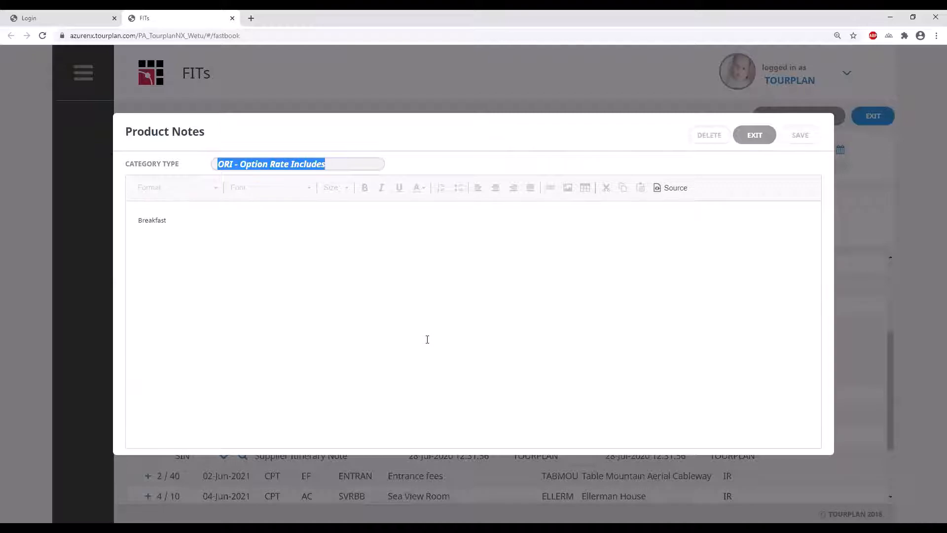
pyautogui.click(758, 138)
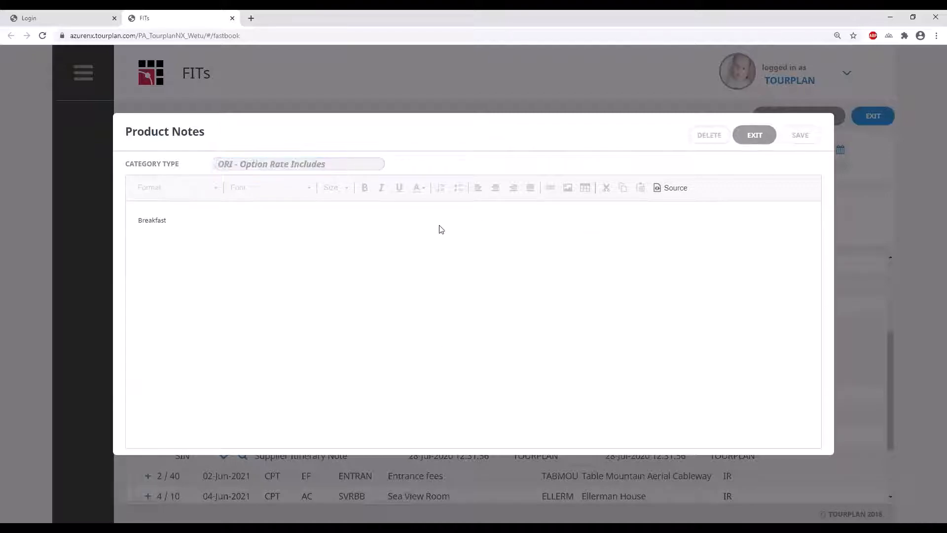
pyautogui.click(224, 327)
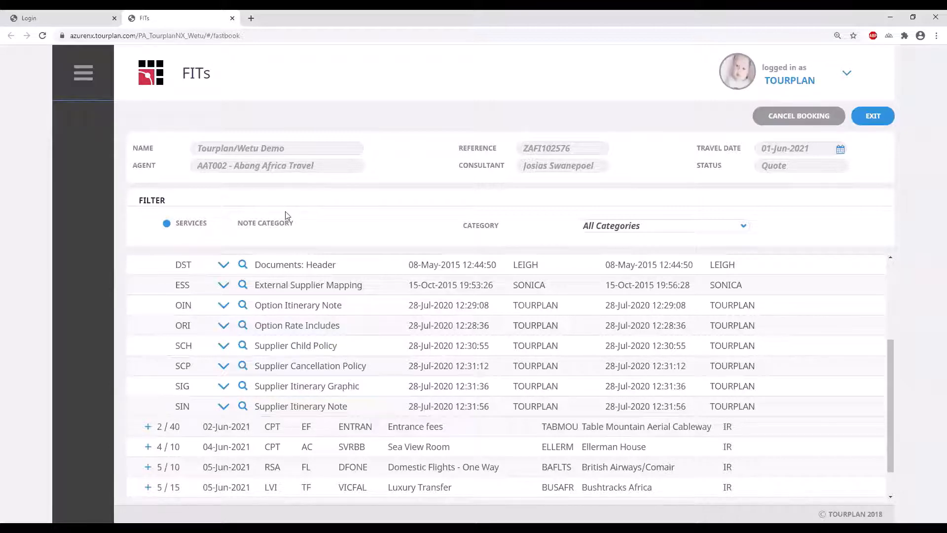
pyautogui.scroll(1, 210, 301)
pyautogui.scroll(2, 153, 336)
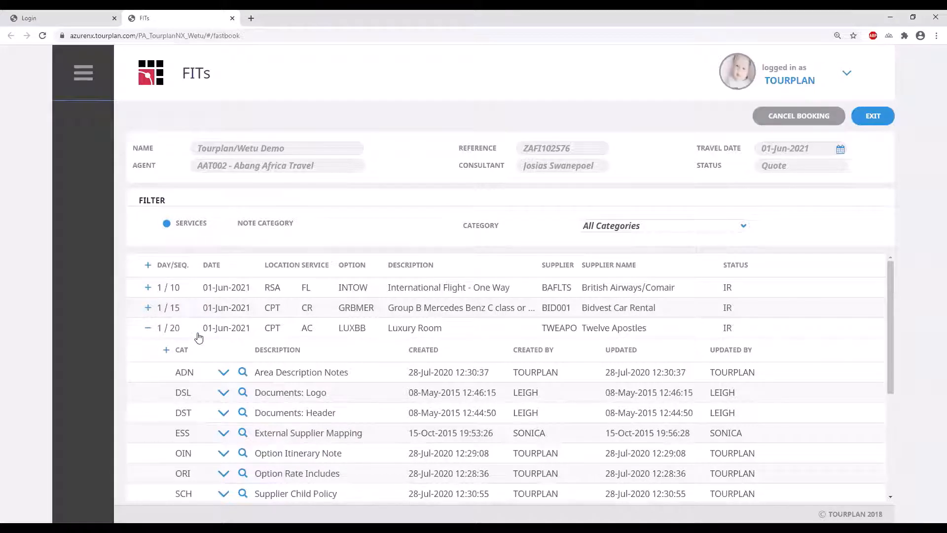
pyautogui.click(148, 328)
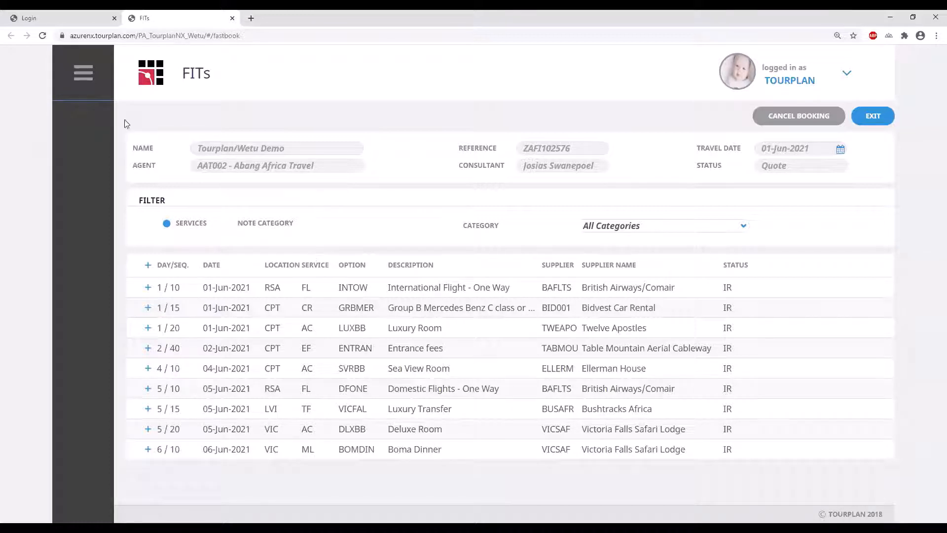
pyautogui.click(84, 66)
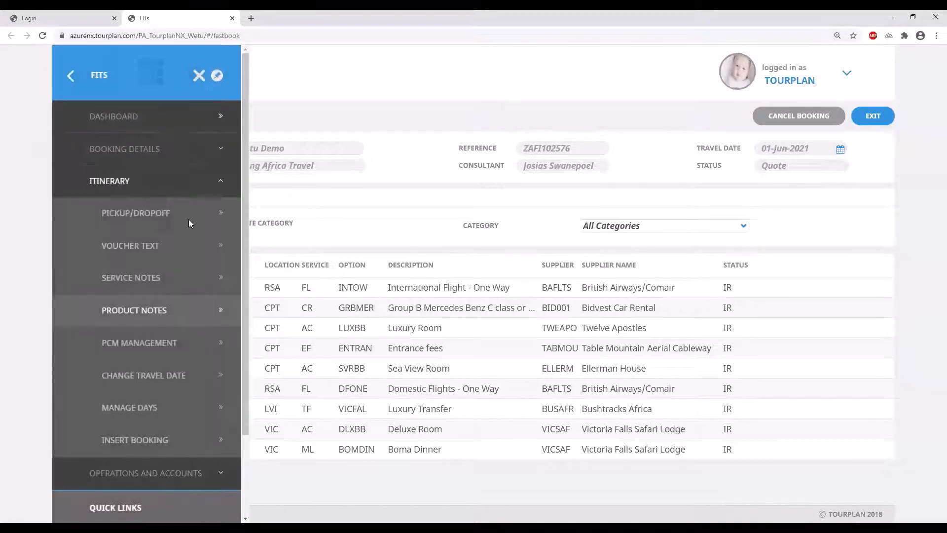
# From Documentation, start a Booking XML Message document in WEBI - Webinar Script format
pyautogui.click(148, 472)
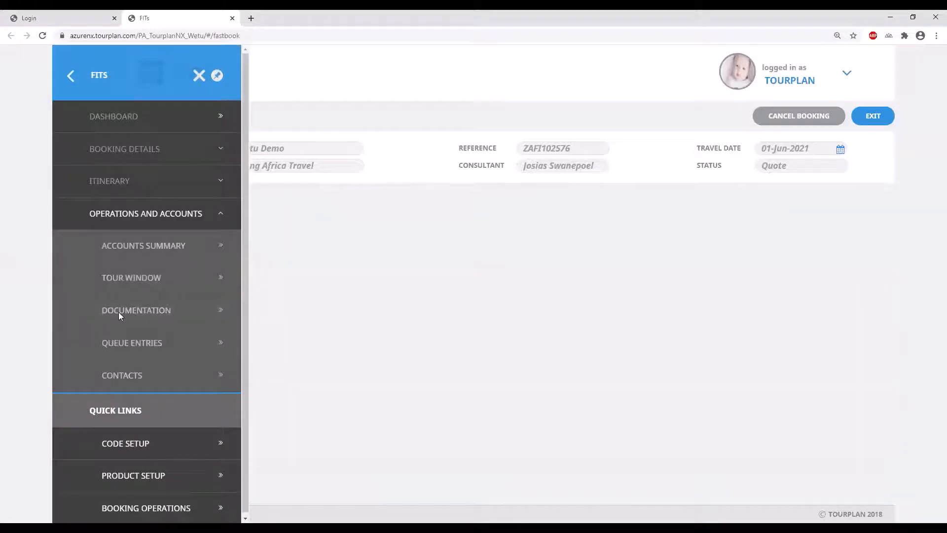
pyautogui.click(136, 311)
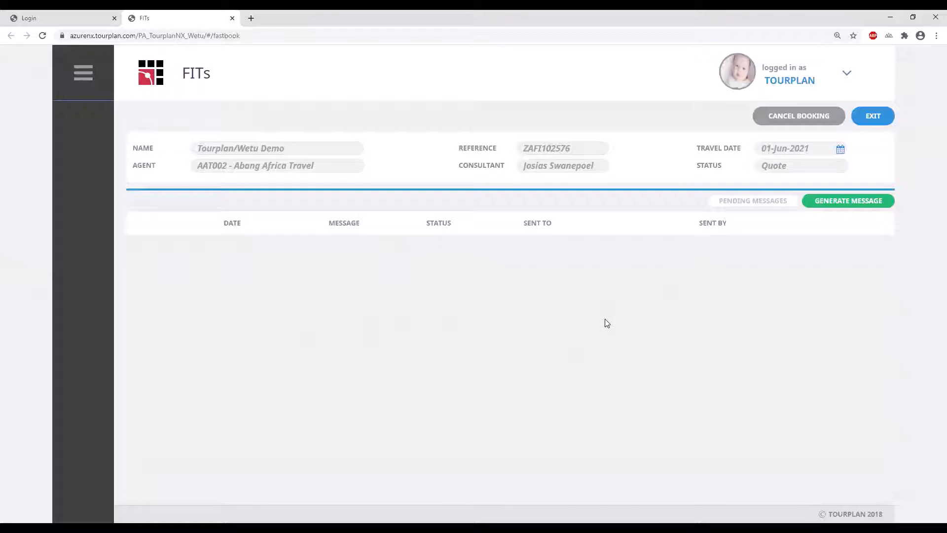
pyautogui.click(826, 208)
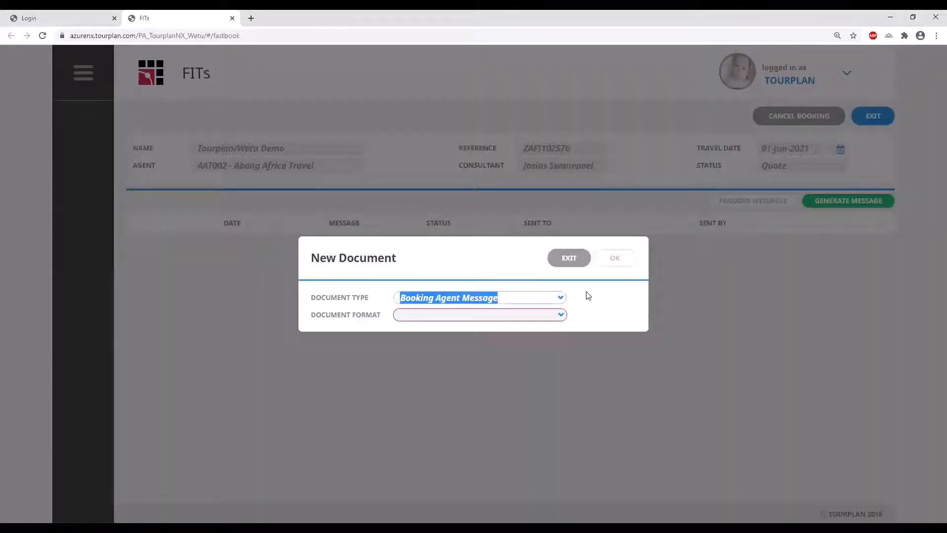
pyautogui.click(552, 299)
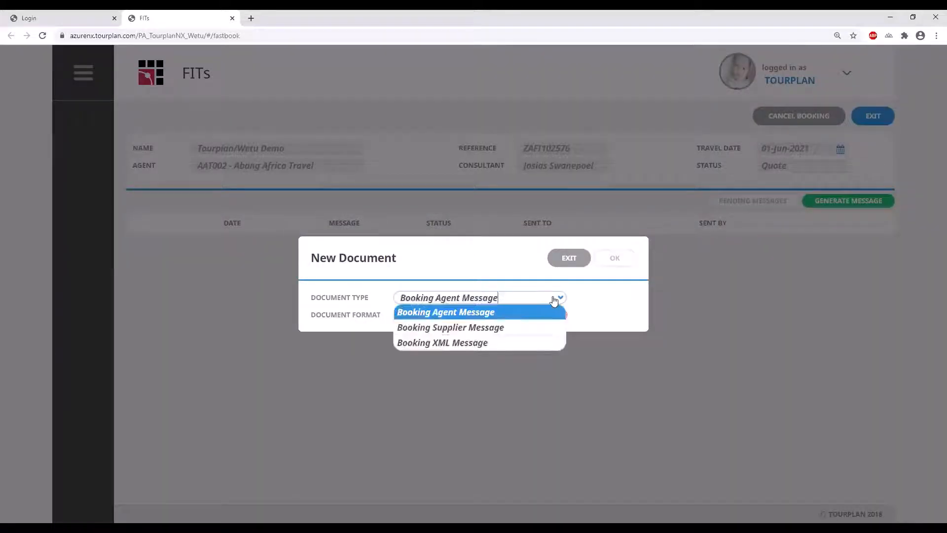
pyautogui.click(490, 344)
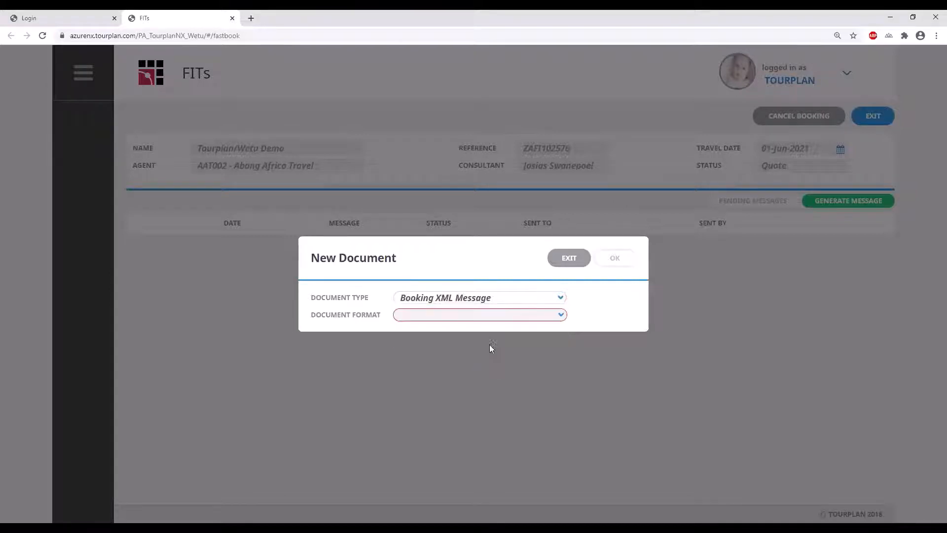
pyautogui.click(461, 317)
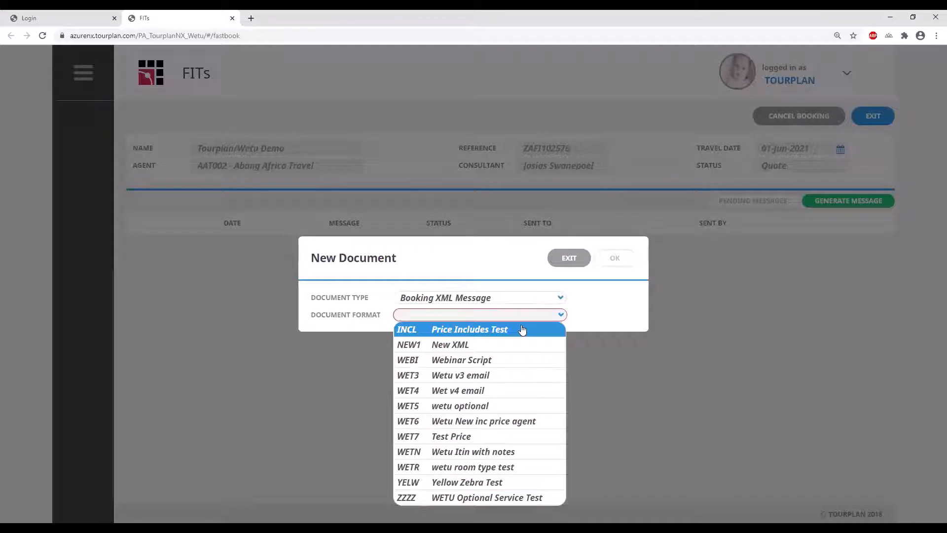
pyautogui.click(496, 362)
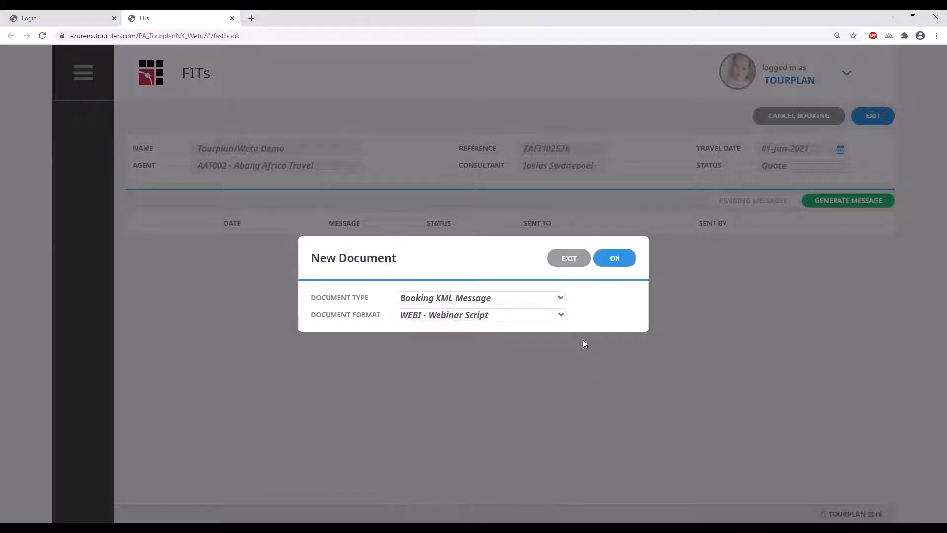
# Generate the Booking XML webinar-script document and email it
pyautogui.click(616, 259)
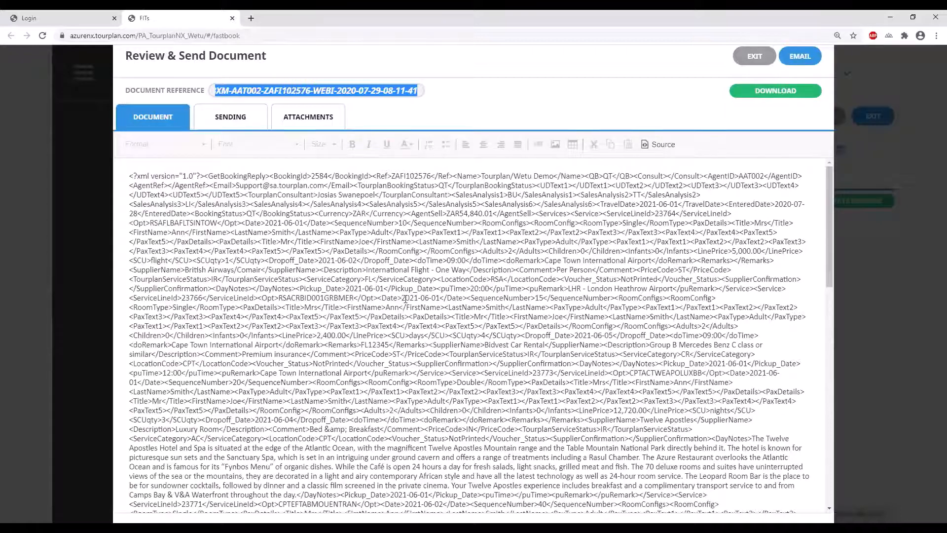
pyautogui.click(805, 59)
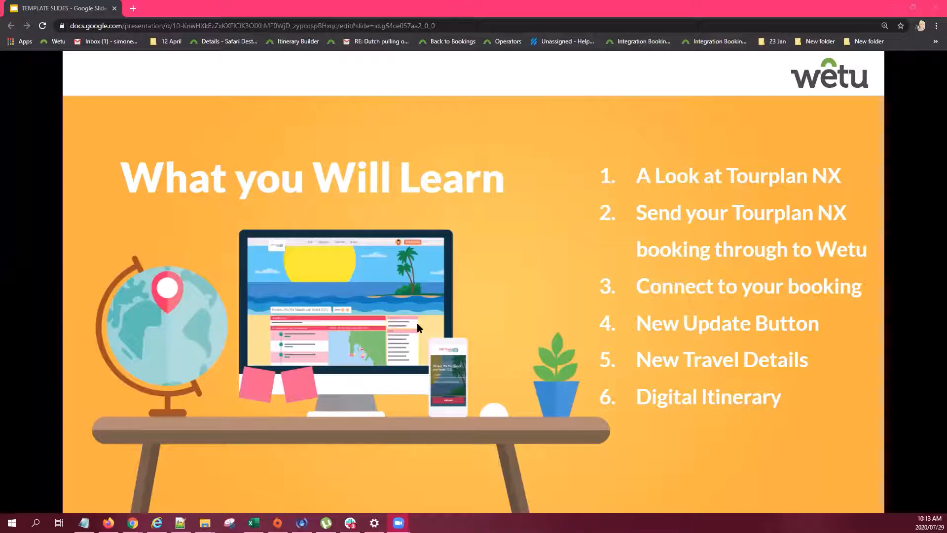
# Switch to the Wetu dashboard Chrome window and its Wetu / Tourplan (Inbound) Connector tab
pyautogui.moveTo(132, 522)
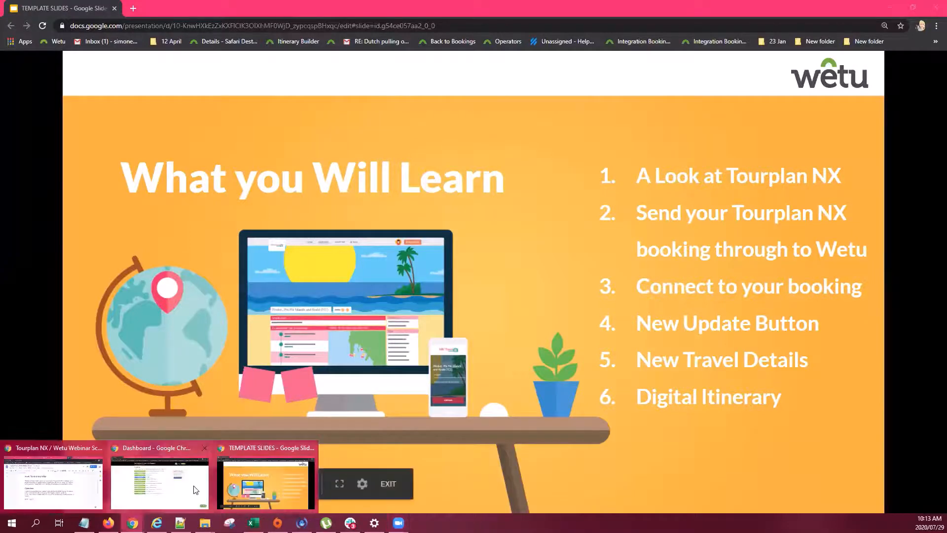
pyautogui.click(195, 490)
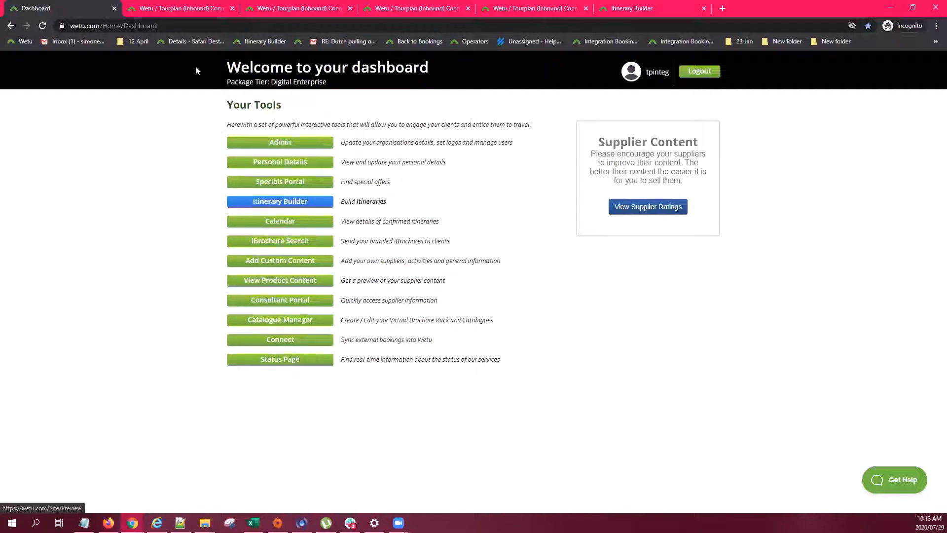
pyautogui.click(195, 10)
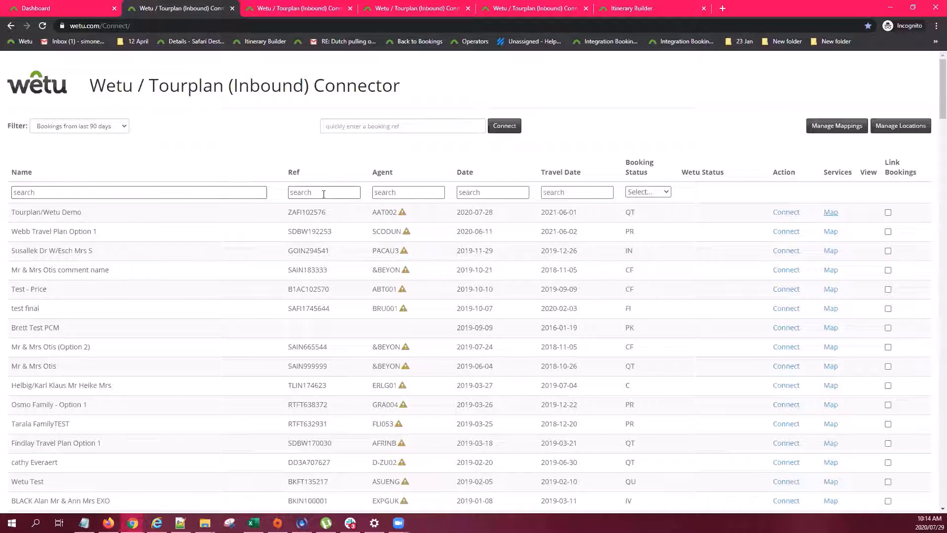
# Look at the agent and date search fields, then go to the Tourplan/Wetu Demo services page
pyautogui.click(394, 193)
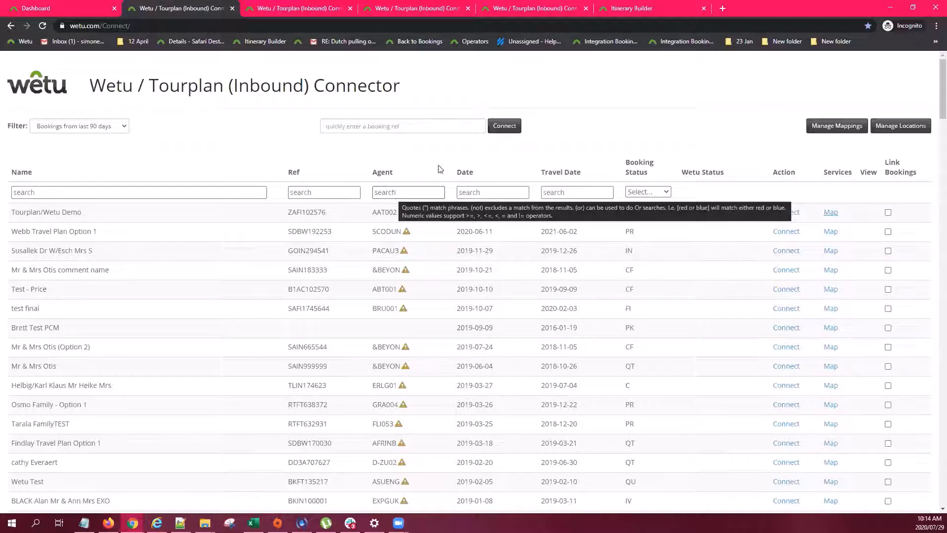
pyautogui.click(477, 193)
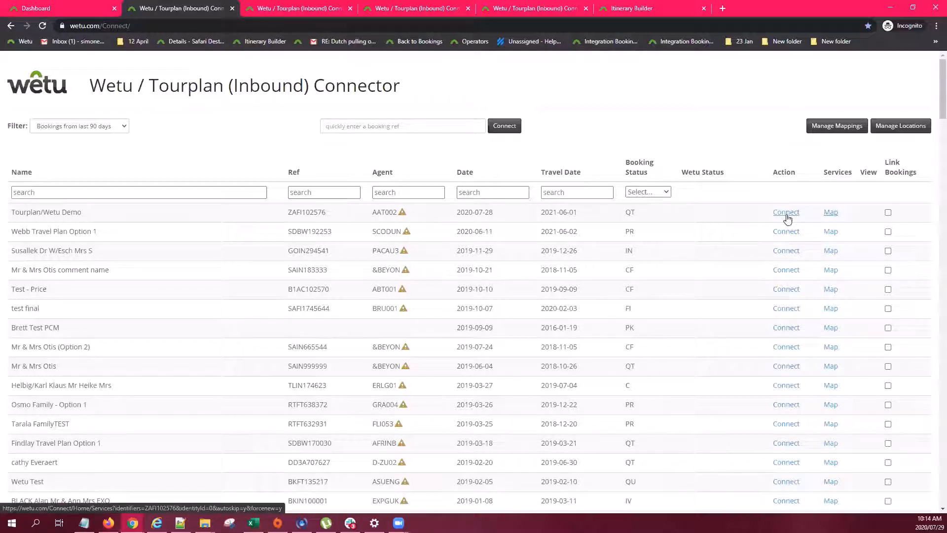
pyautogui.click(289, 11)
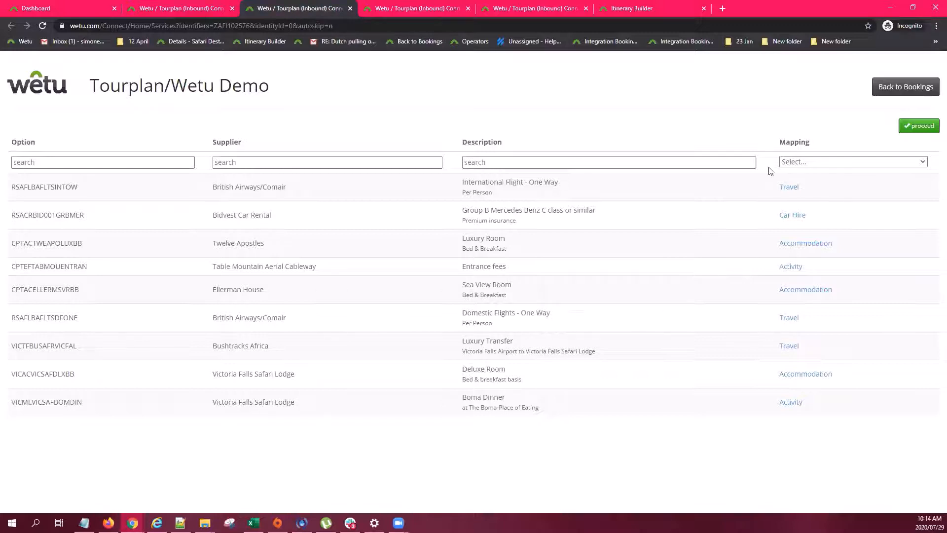
# Show the Tourplan/Wetu Demo location mappings, e.g. HRE to Robert Gabriel Mugabe International Airport
pyautogui.click(477, 162)
pyautogui.click(415, 10)
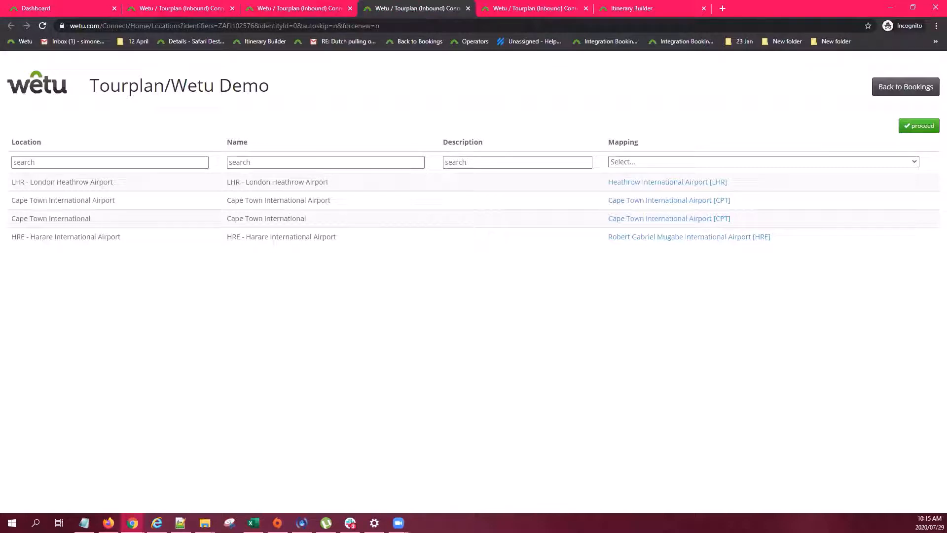
# Check the LHR London Heathrow mapping, then go to the 'Itinerary created for: Tourplan/Wetu Demo' page
pyautogui.click(306, 9)
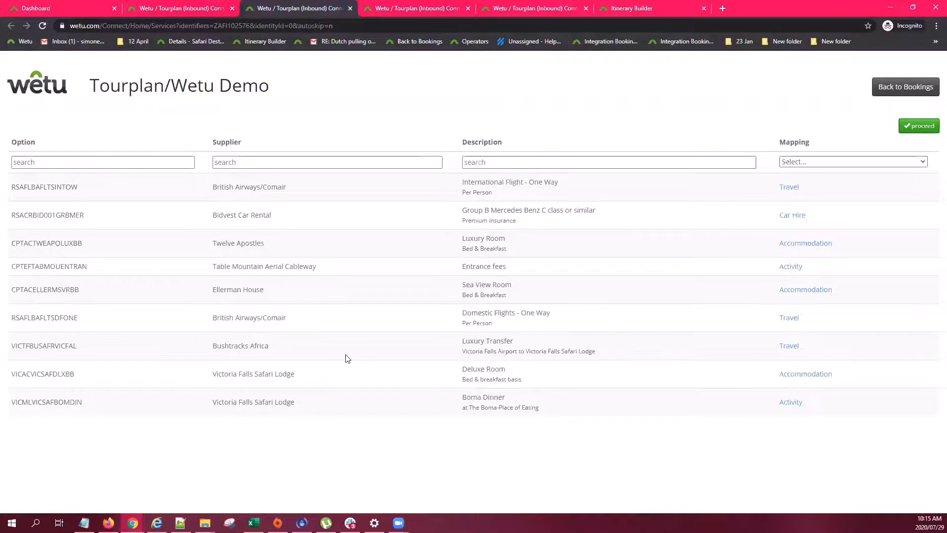
pyautogui.click(405, 7)
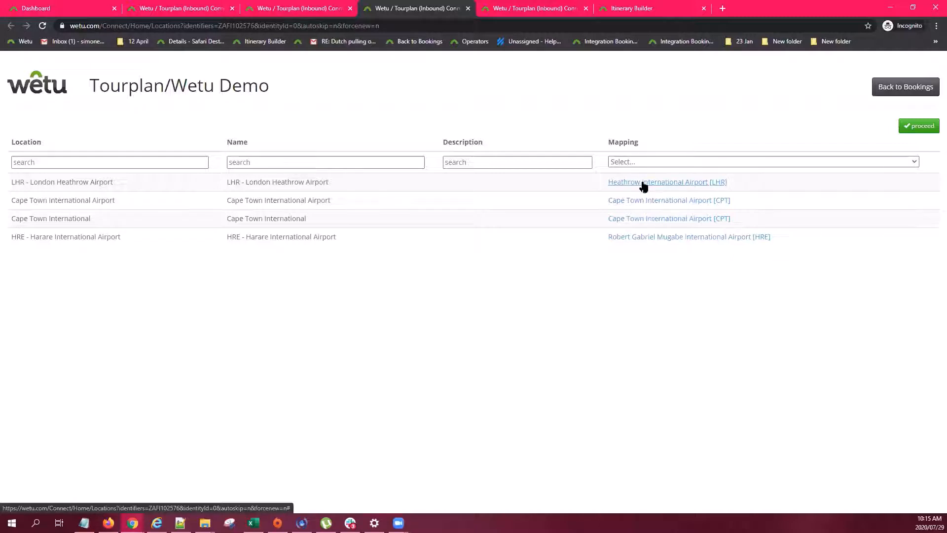
pyautogui.tripleClick(323, 182)
pyautogui.click(344, 190)
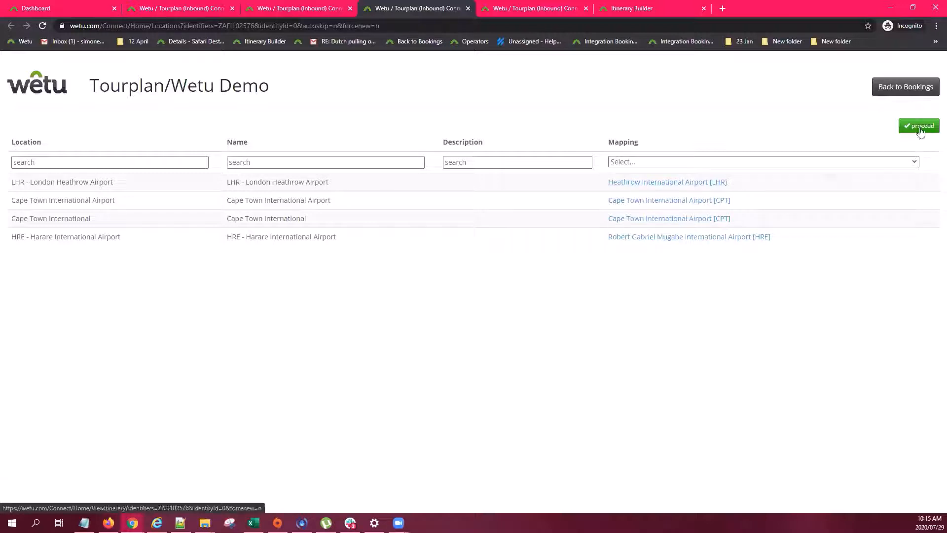
pyautogui.click(519, 10)
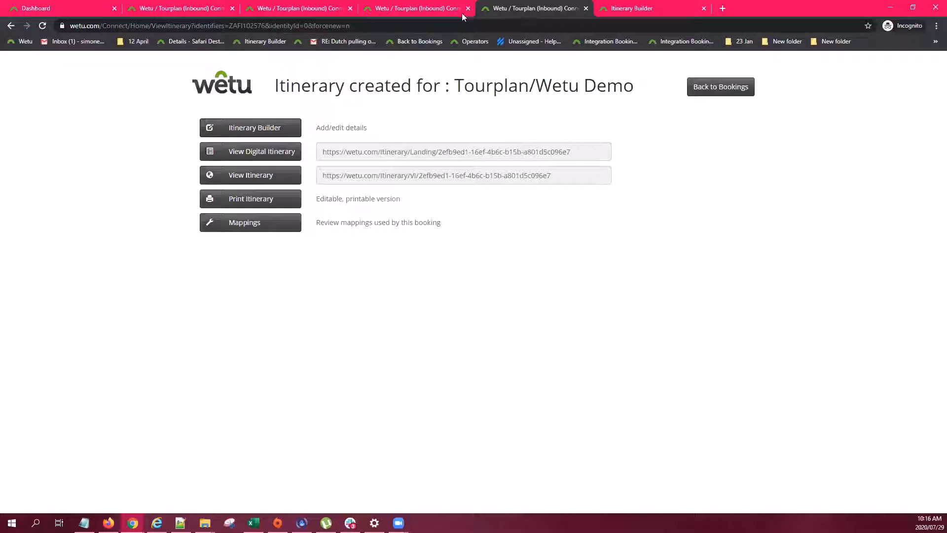
# Open the Itinerary Builder on Itinerary Details and check the booking reference and itinerary name
pyautogui.click(637, 11)
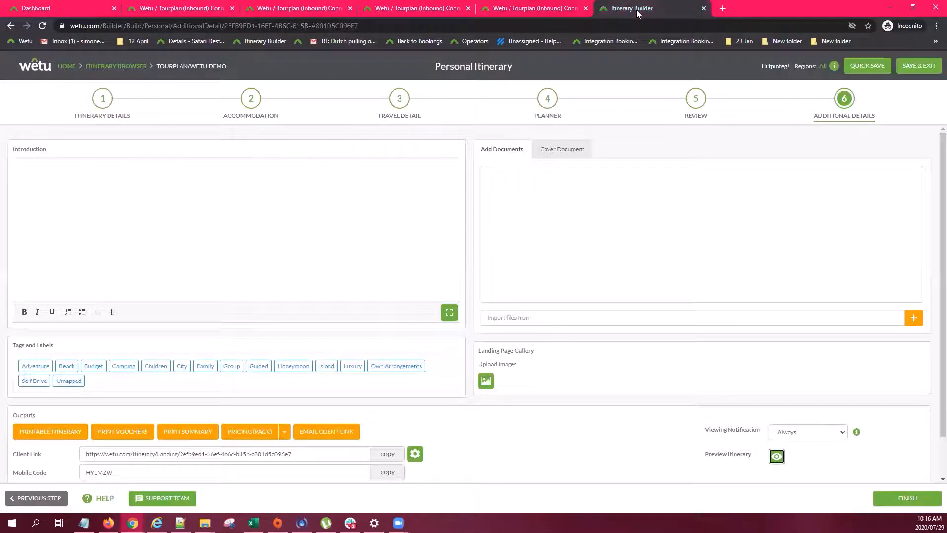
pyautogui.click(103, 99)
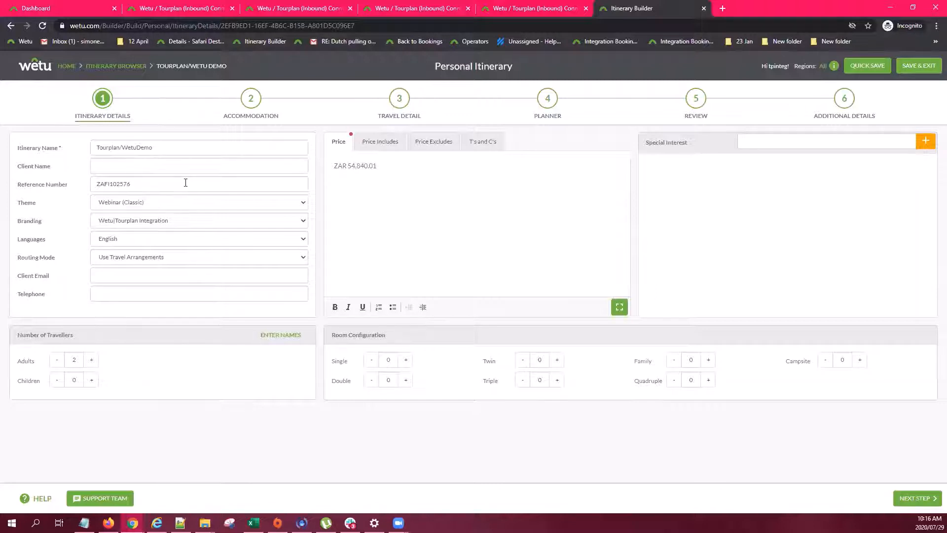
pyautogui.click(157, 183)
pyautogui.click(162, 148)
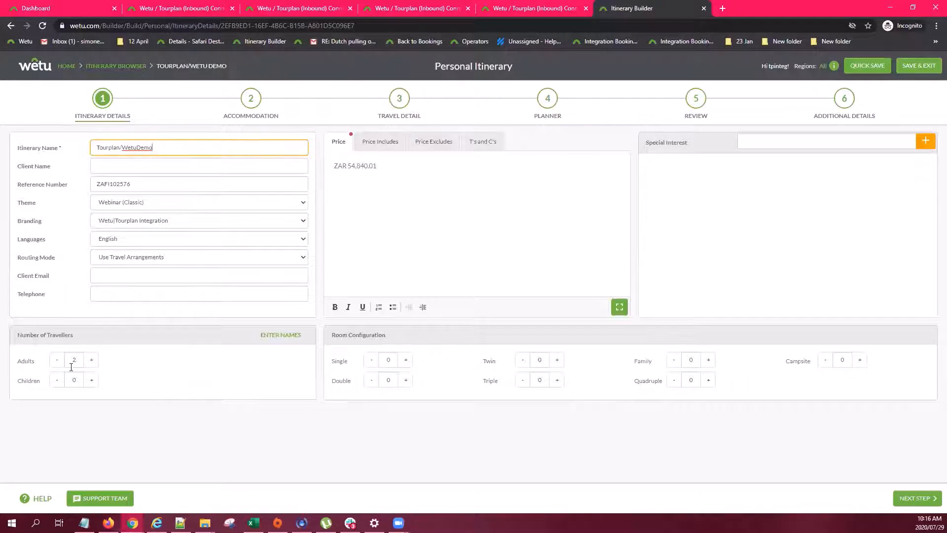
# Review both adult travellers' names in Traveller Details and close it unchanged
pyautogui.click(279, 336)
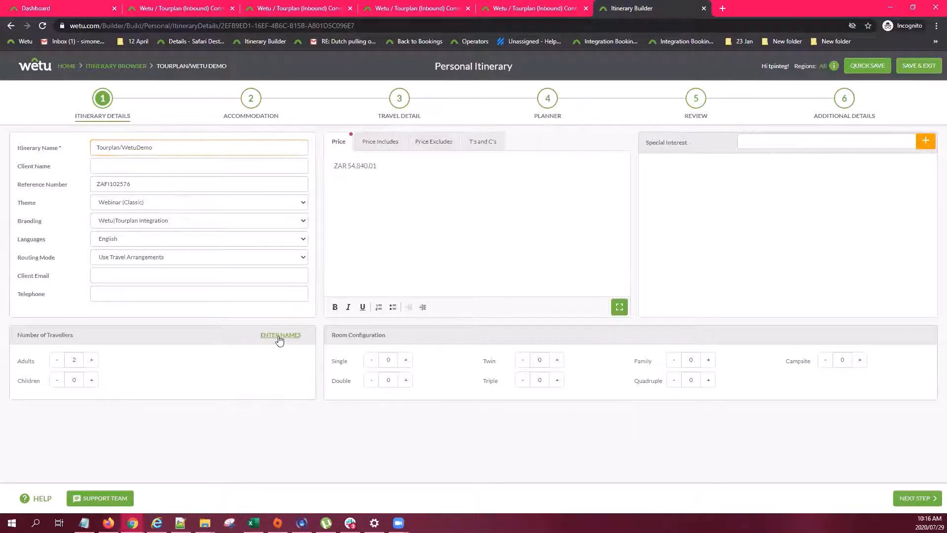
pyautogui.click(402, 153)
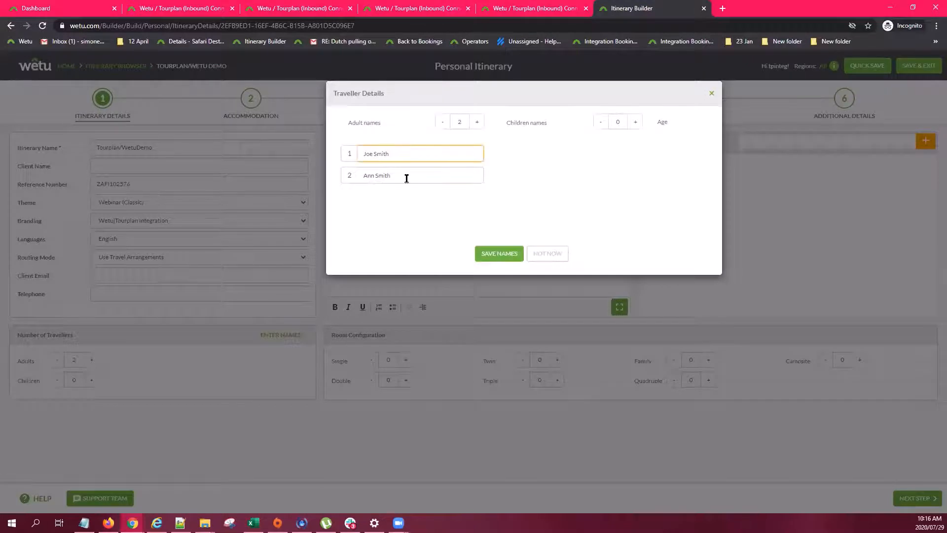
pyautogui.click(406, 178)
pyautogui.click(402, 151)
pyautogui.click(406, 176)
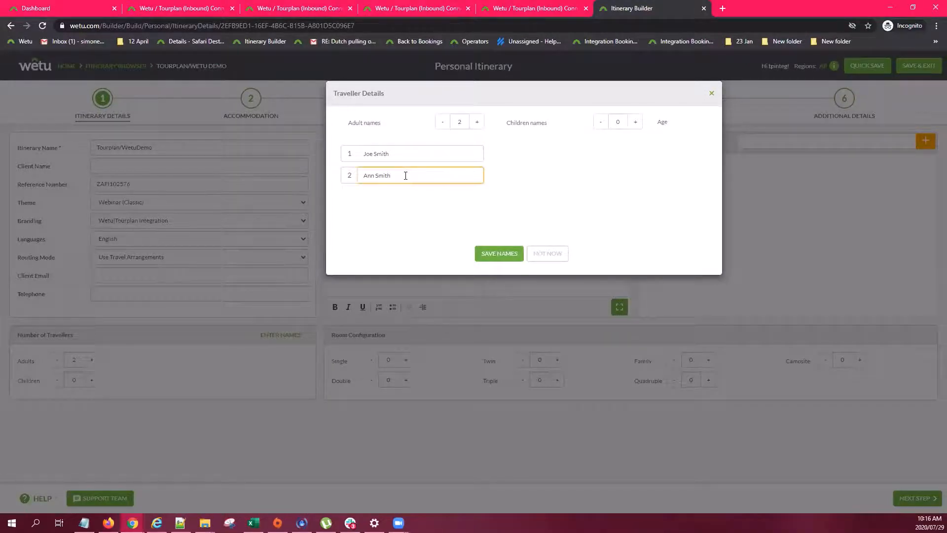
pyautogui.click(407, 153)
pyautogui.click(408, 176)
pyautogui.click(711, 93)
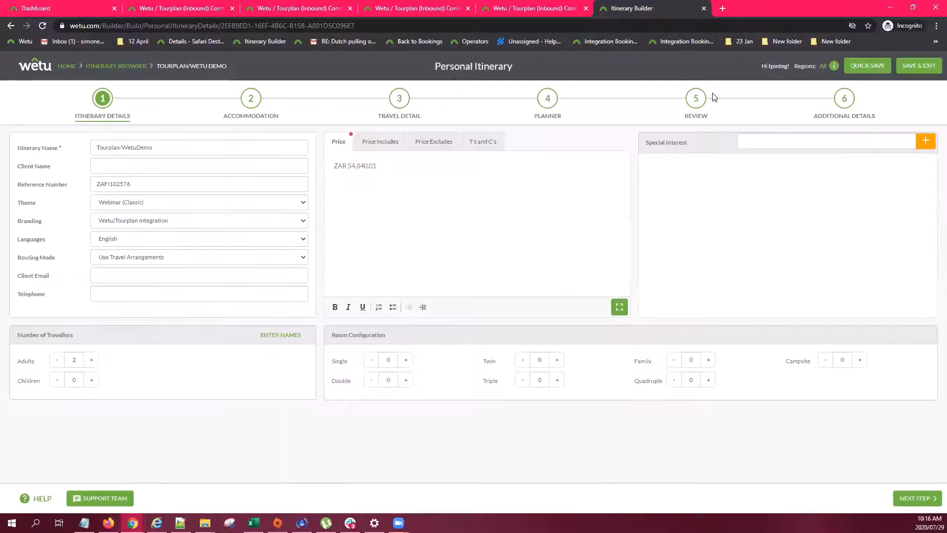
# Check the ZAR 54,840.01 price and the empty Price Includes, Price Excludes and T's and C's sections
pyautogui.tripleClick(383, 166)
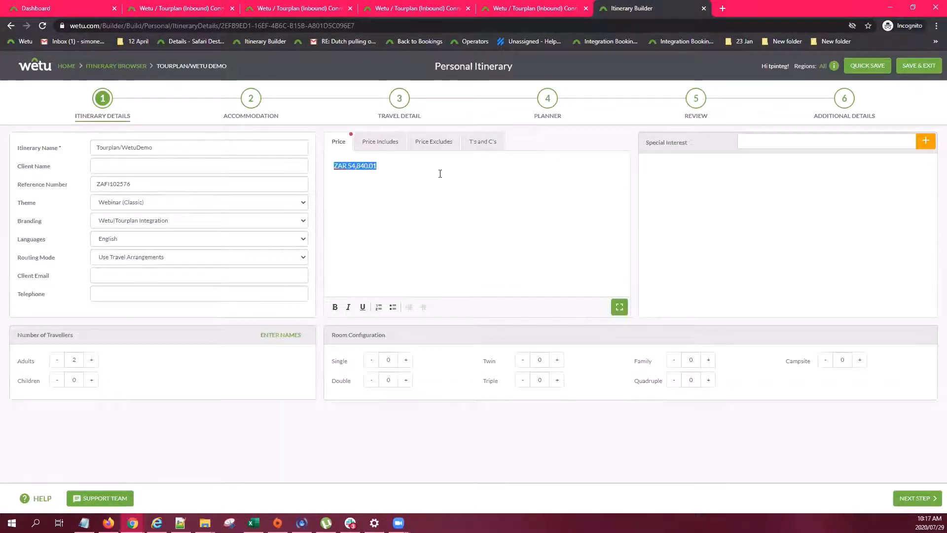
pyautogui.click(394, 167)
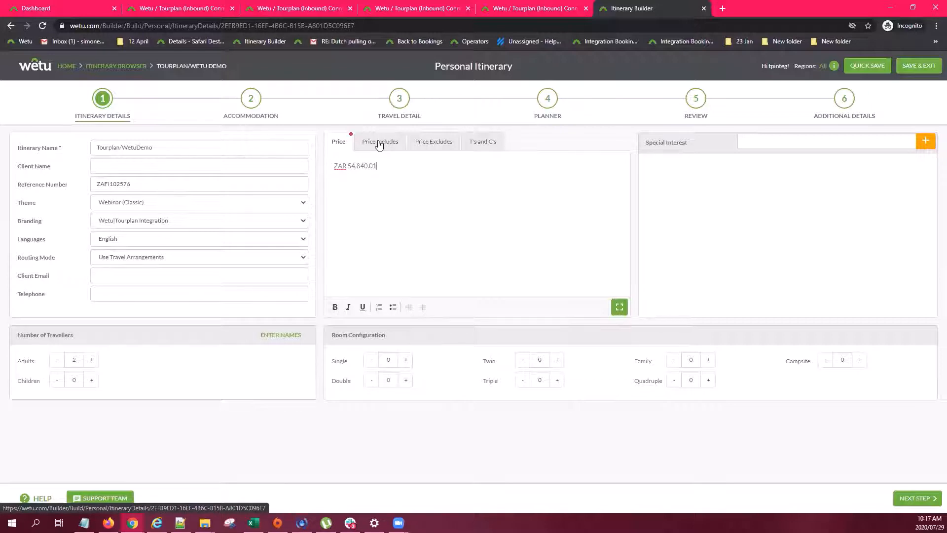
pyautogui.click(379, 143)
pyautogui.click(437, 145)
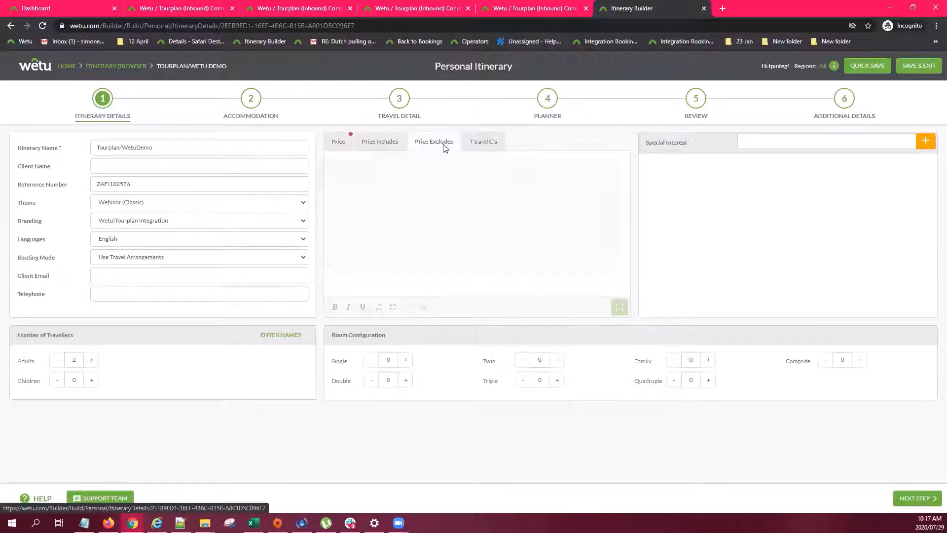
pyautogui.click(497, 148)
pyautogui.click(385, 144)
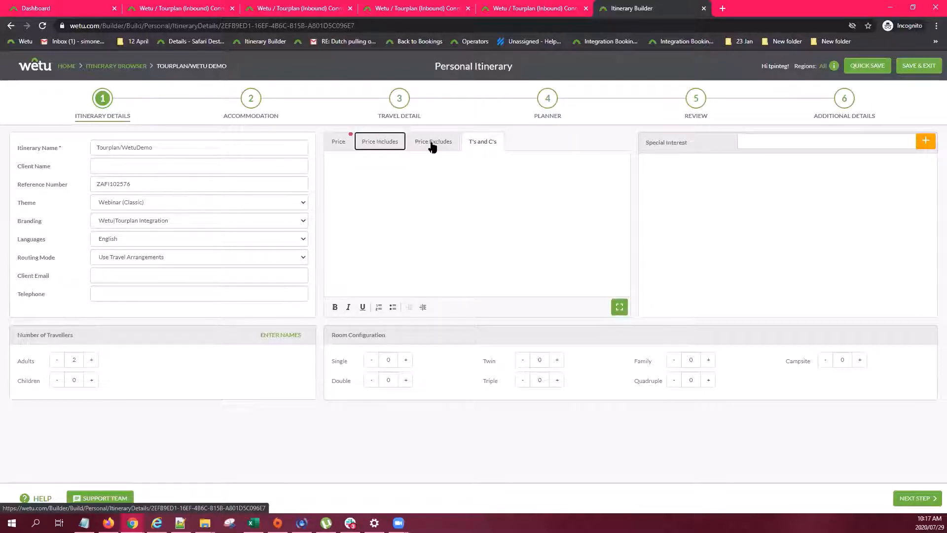
pyautogui.click(433, 145)
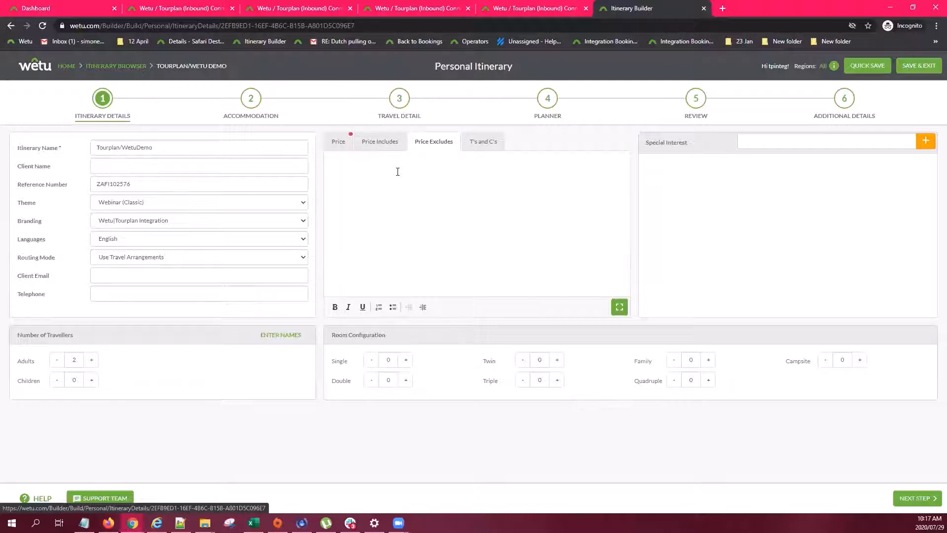
pyautogui.click(378, 142)
# Scroll through the Twelve Apostles, Ellerman House and Victoria Falls Safari Lodge stays, then open Travel Detail
pyautogui.click(248, 100)
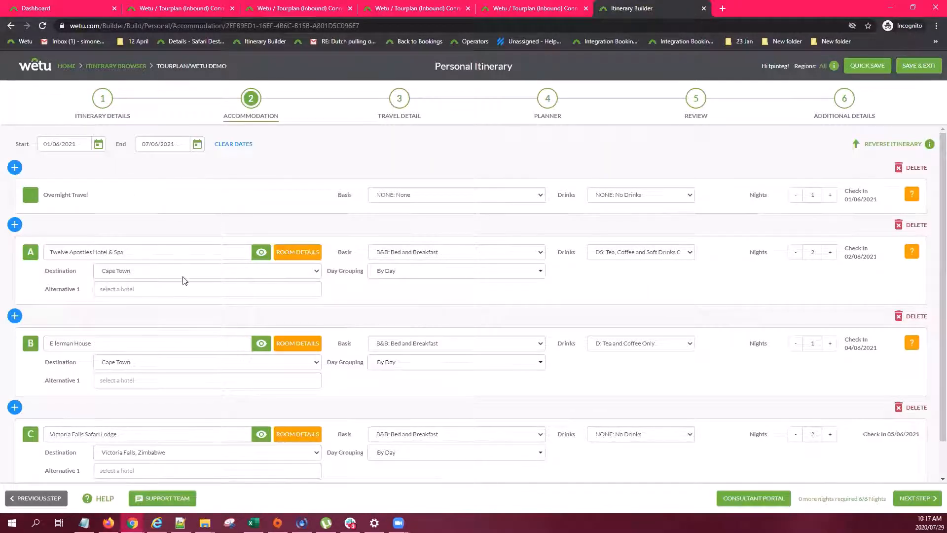
pyautogui.scroll(-1, 183, 280)
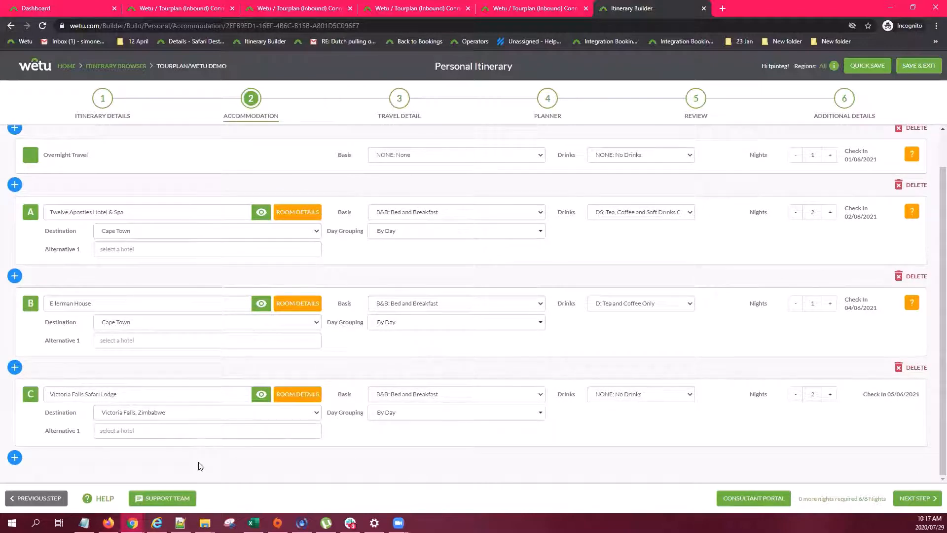
pyautogui.click(399, 101)
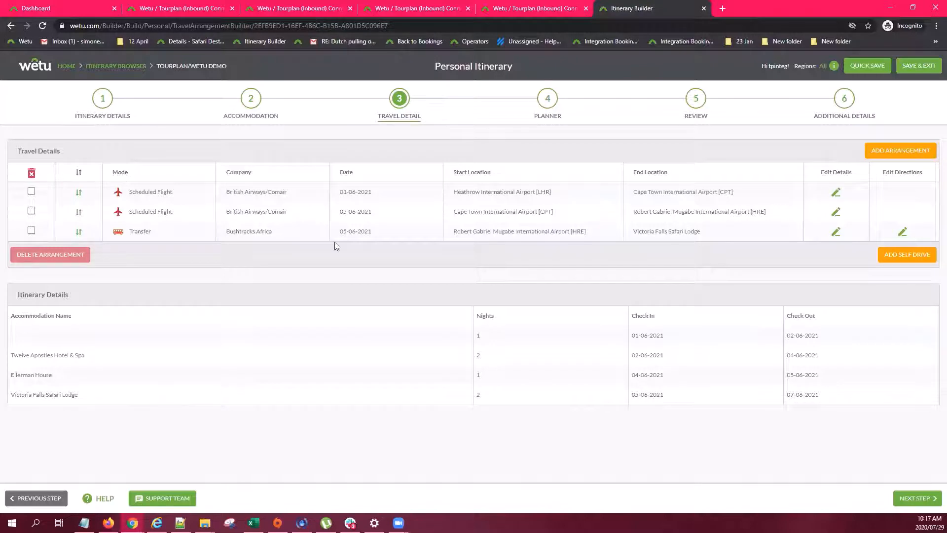
pyautogui.click(836, 193)
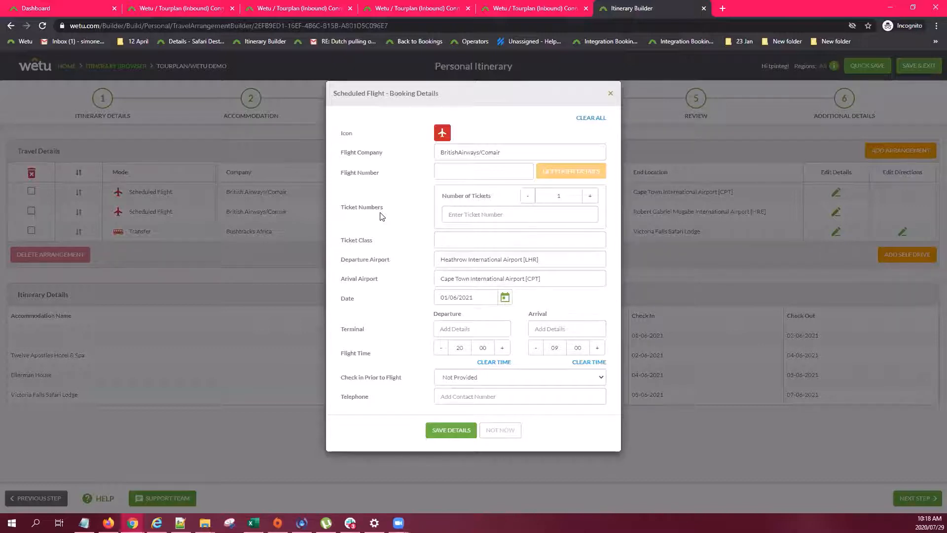
pyautogui.click(516, 153)
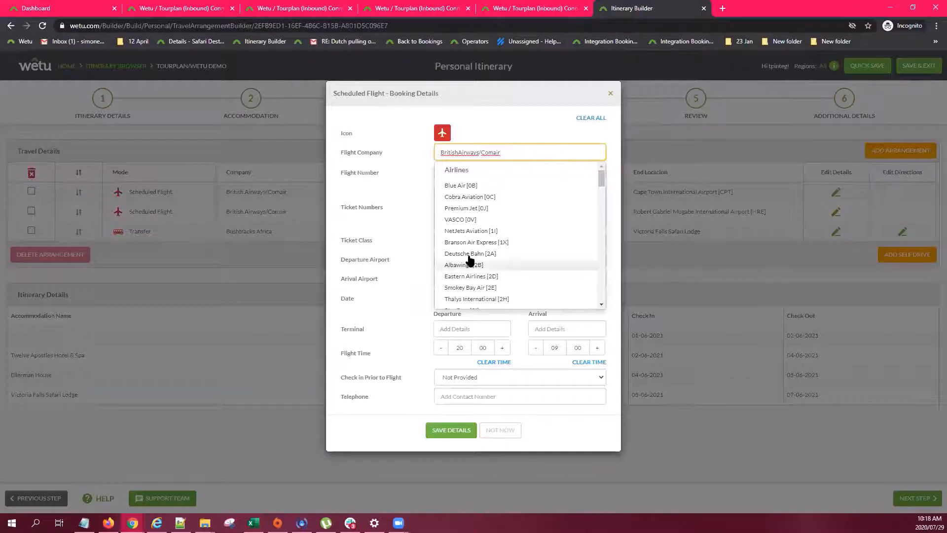
pyautogui.press('BackSpace')
pyautogui.press('BackSpace')
pyautogui.press('BackSpace')
pyautogui.press('BackSpace')
pyautogui.press('BackSpace')
pyautogui.press('BackSpace')
pyautogui.press('BackSpace')
pyautogui.press('BackSpace')
pyautogui.press('BackSpace')
pyautogui.press('BackSpace')
pyautogui.press('BackSpace')
pyautogui.press('BackSpace')
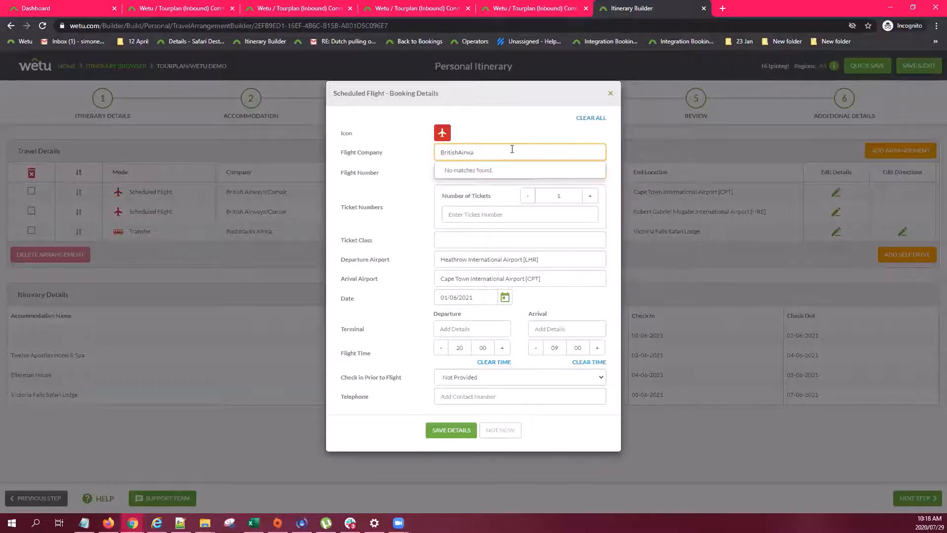
pyautogui.press('BackSpace')
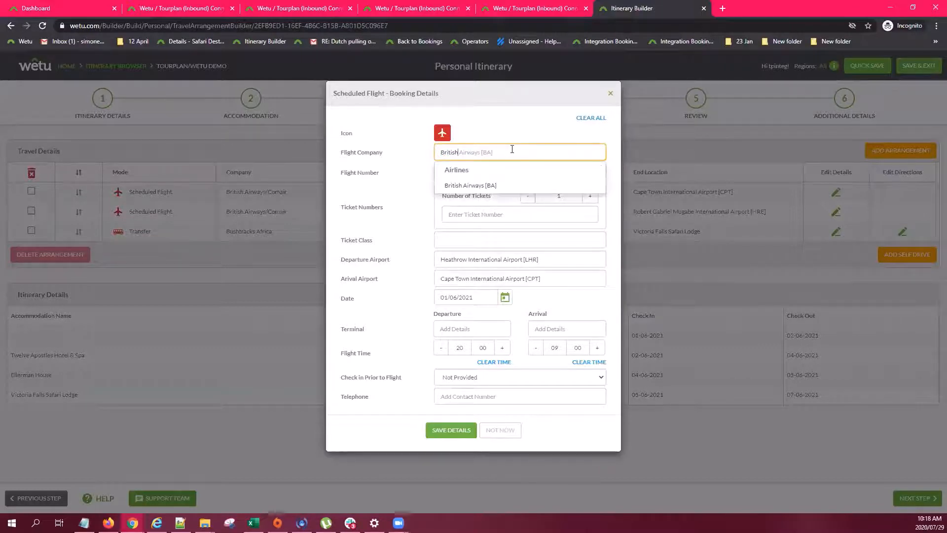
pyautogui.click(500, 187)
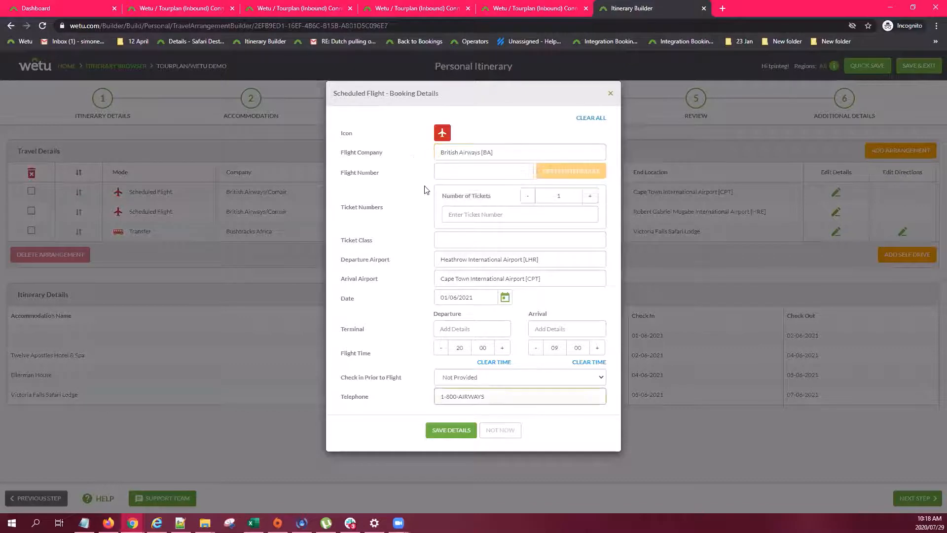
pyautogui.click(457, 173)
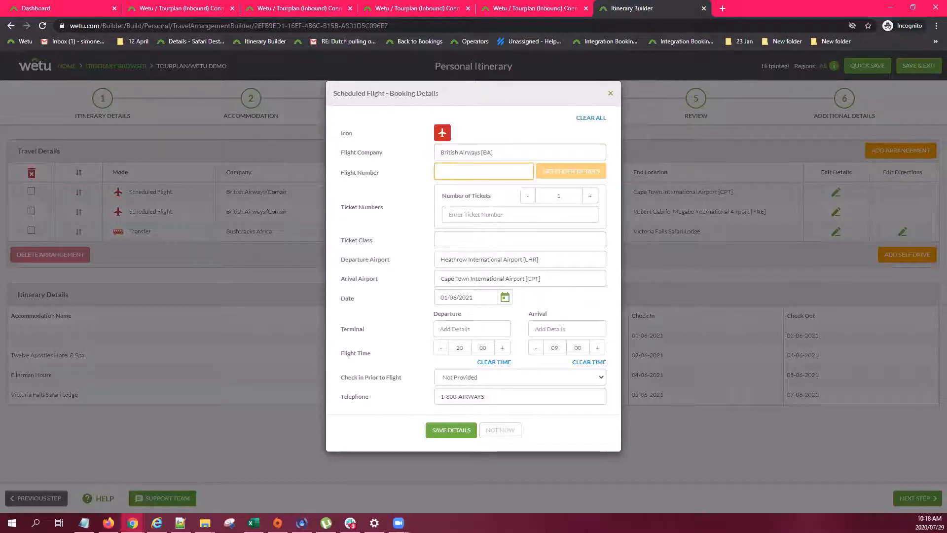
pyautogui.hotkey('alt', 'Tab')
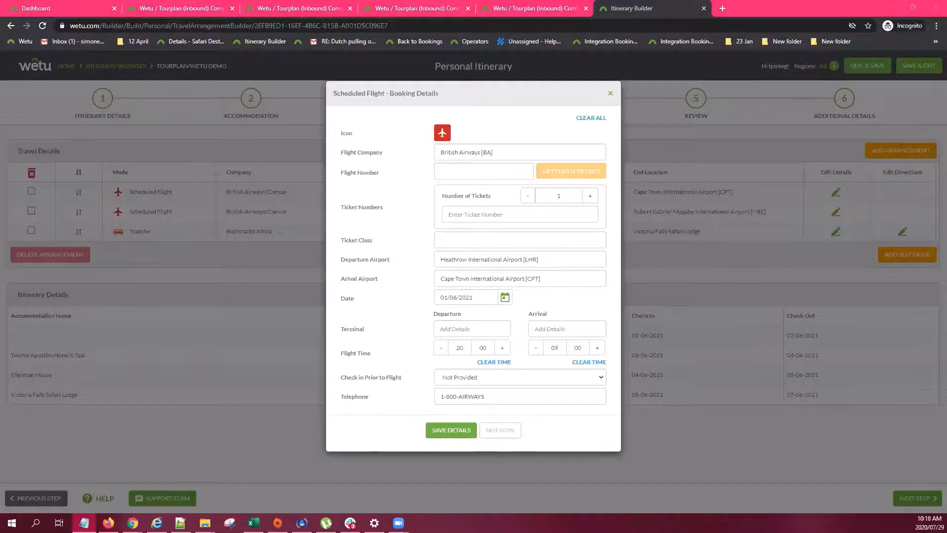
pyautogui.hotkey('alt', 'Tab')
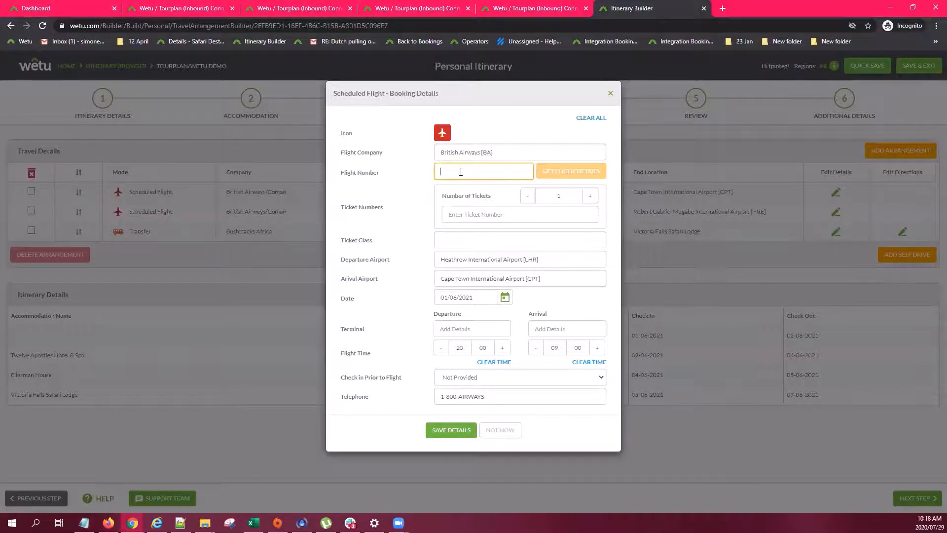
pyautogui.rightClick(461, 171)
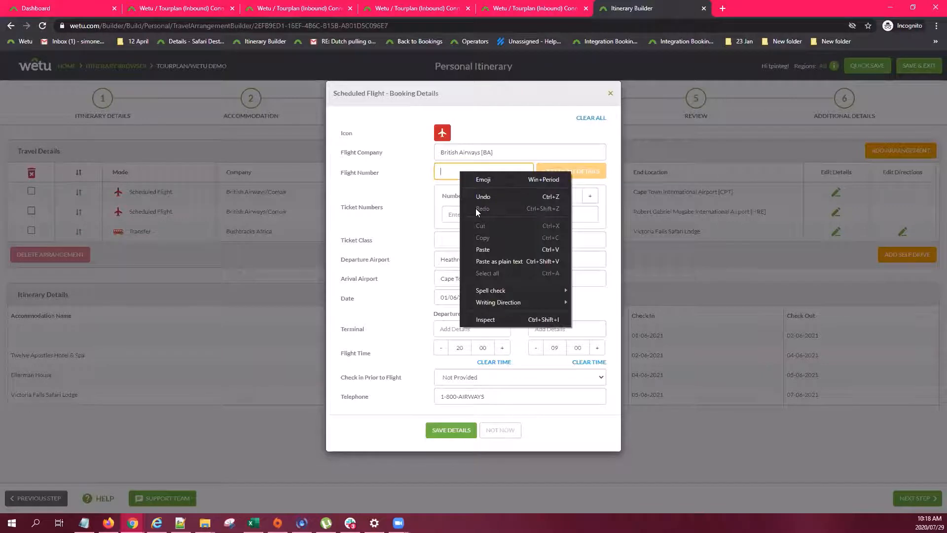
pyautogui.click(484, 249)
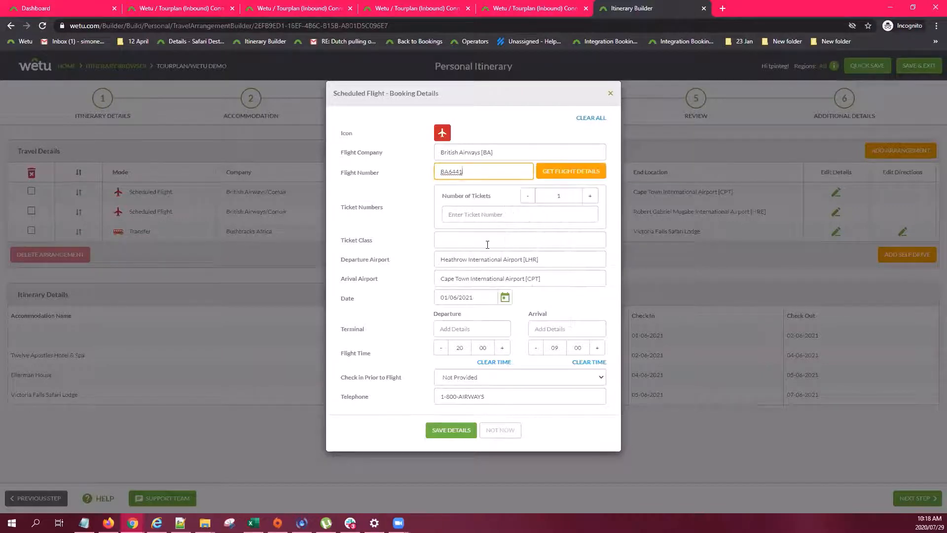
pyautogui.click(576, 175)
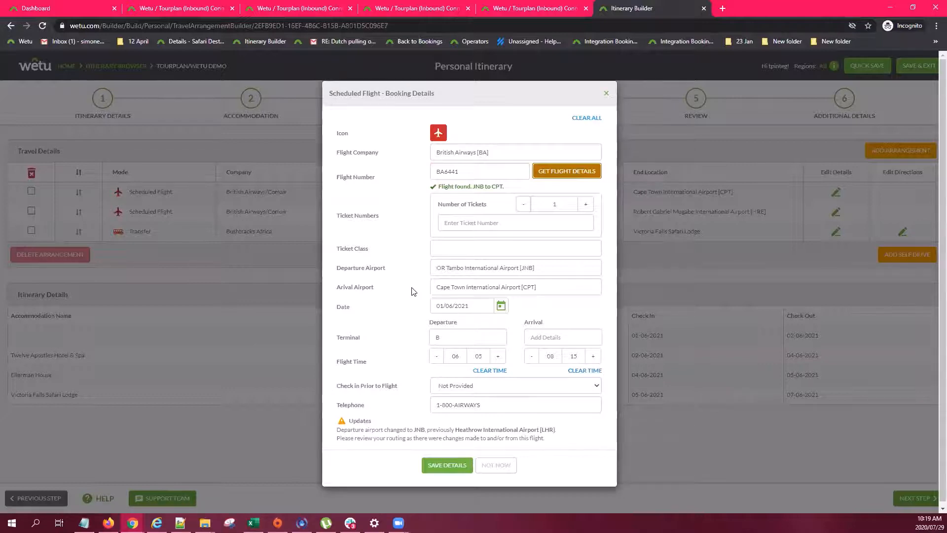
pyautogui.click(607, 93)
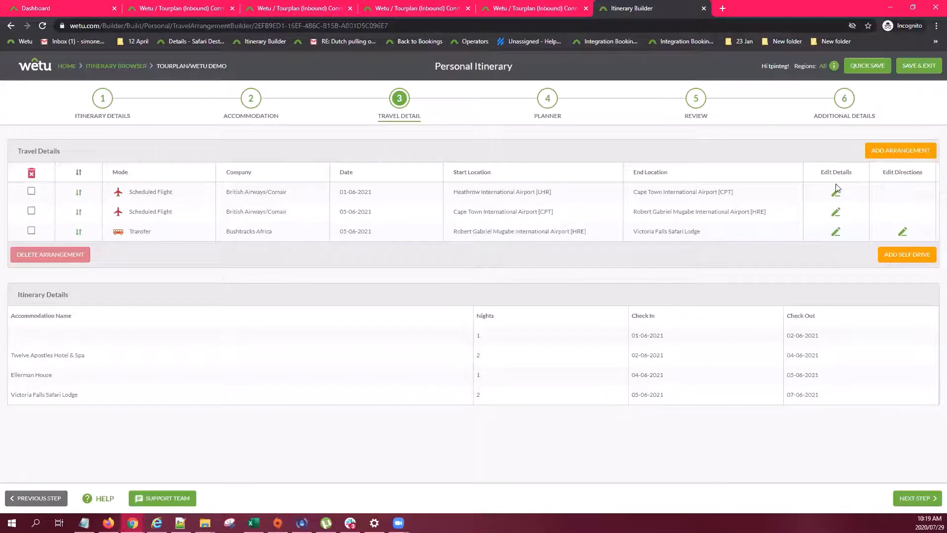
# Open the Bushtracks Africa transfer's booking details and try the vehicle icons, settling on car
pyautogui.click(837, 233)
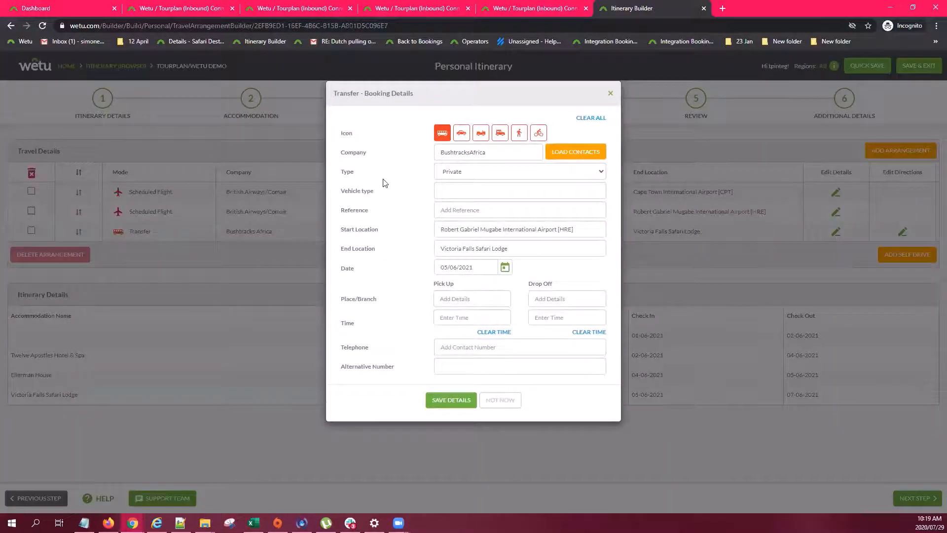
pyautogui.click(461, 133)
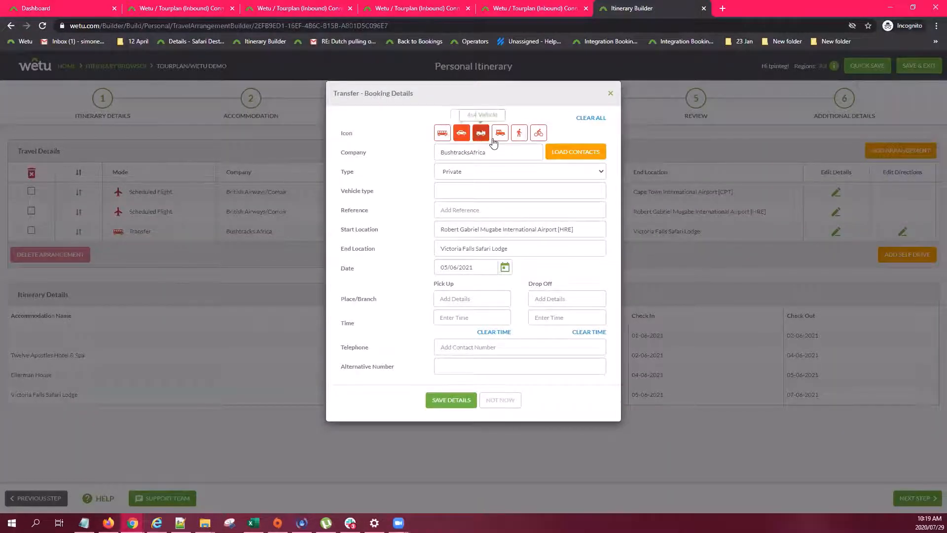
pyautogui.click(519, 133)
pyautogui.click(537, 135)
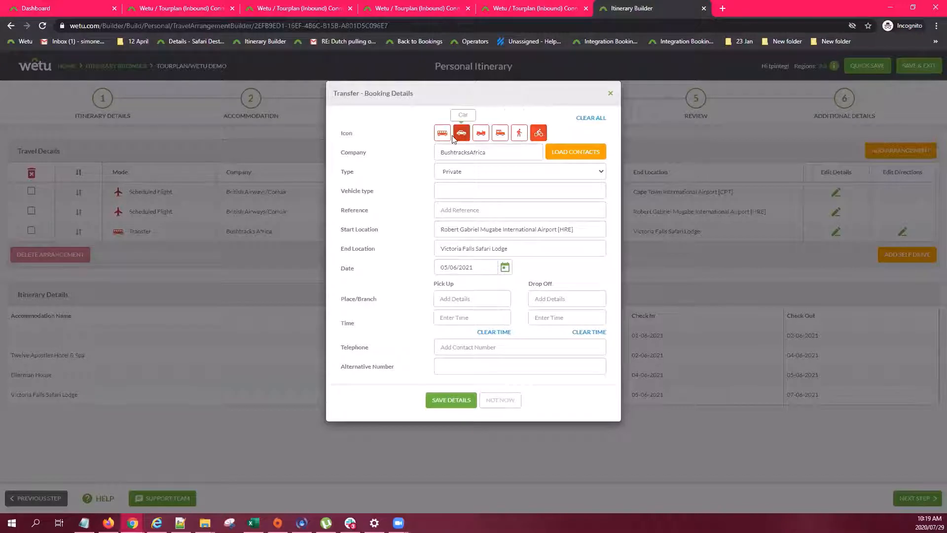
pyautogui.click(446, 139)
pyautogui.click(462, 138)
# Look at the Load Contacts list, then close it and the transfer details without saving
pyautogui.click(573, 157)
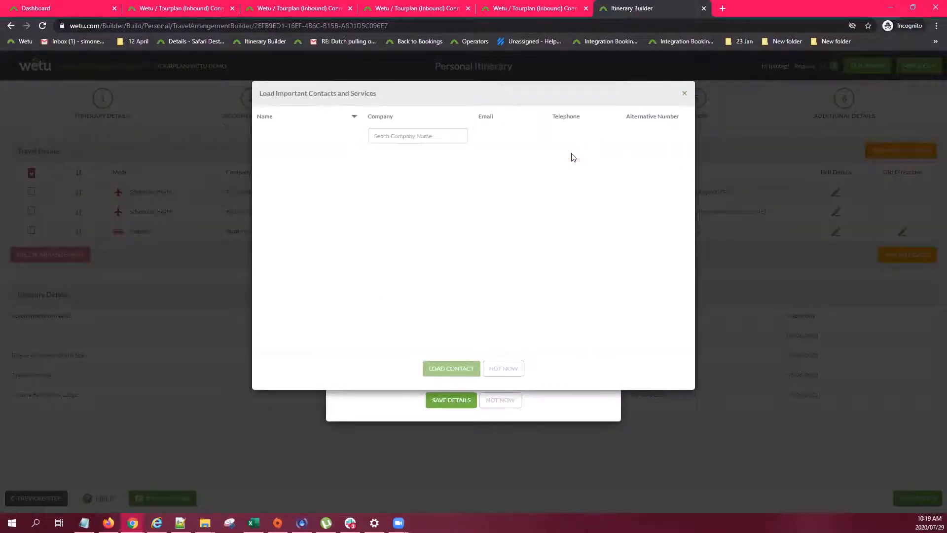
pyautogui.click(684, 94)
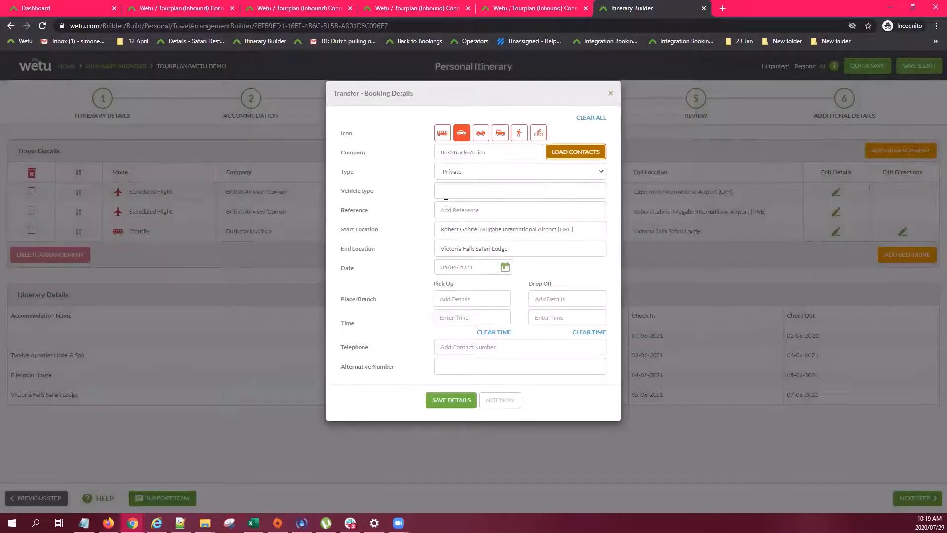
pyautogui.click(611, 93)
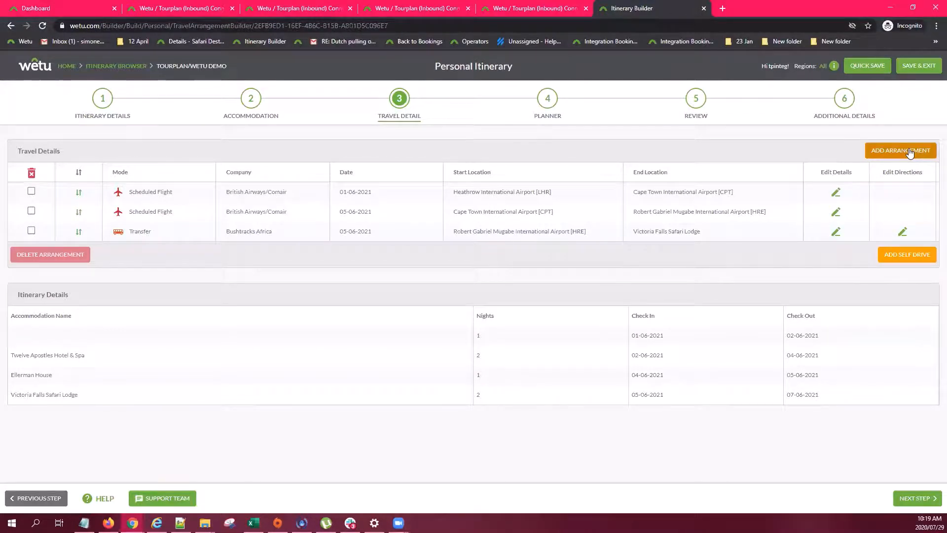
pyautogui.click(910, 152)
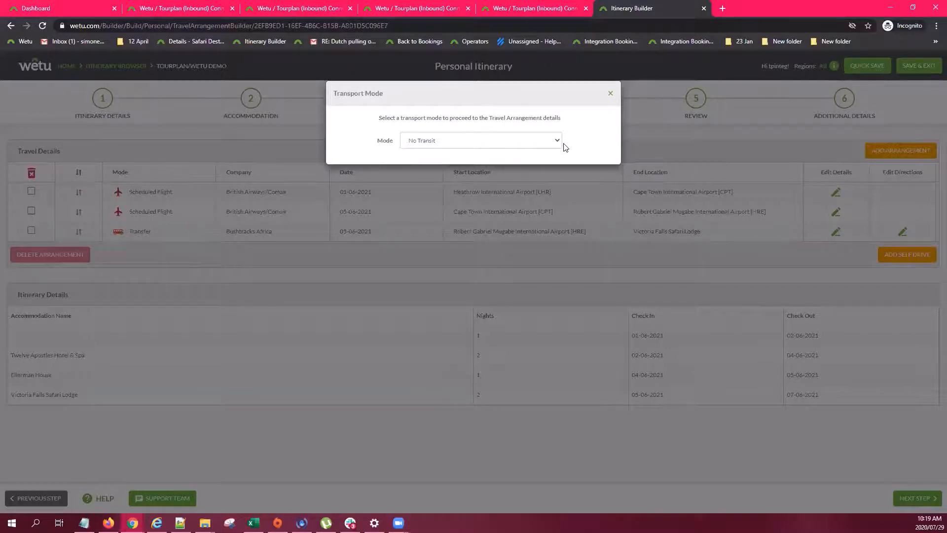
pyautogui.click(549, 143)
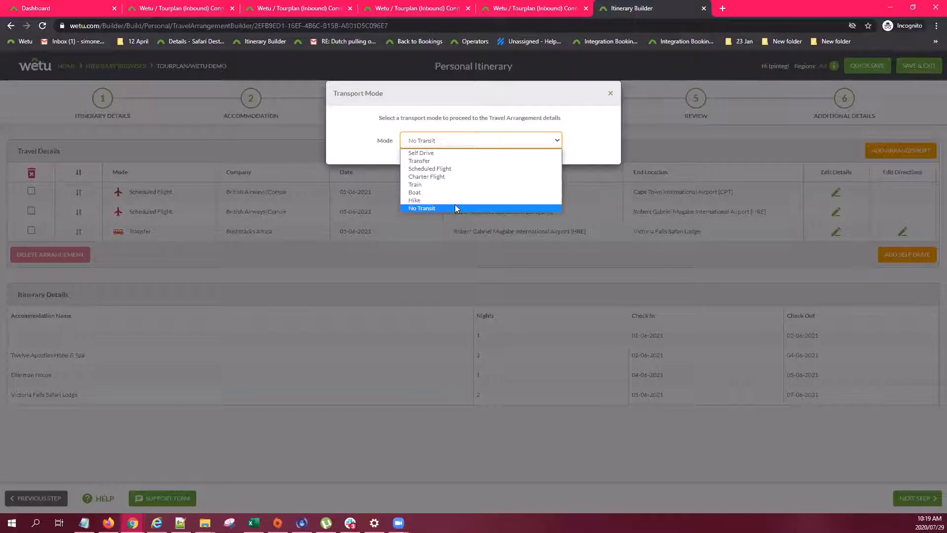
pyautogui.click(431, 195)
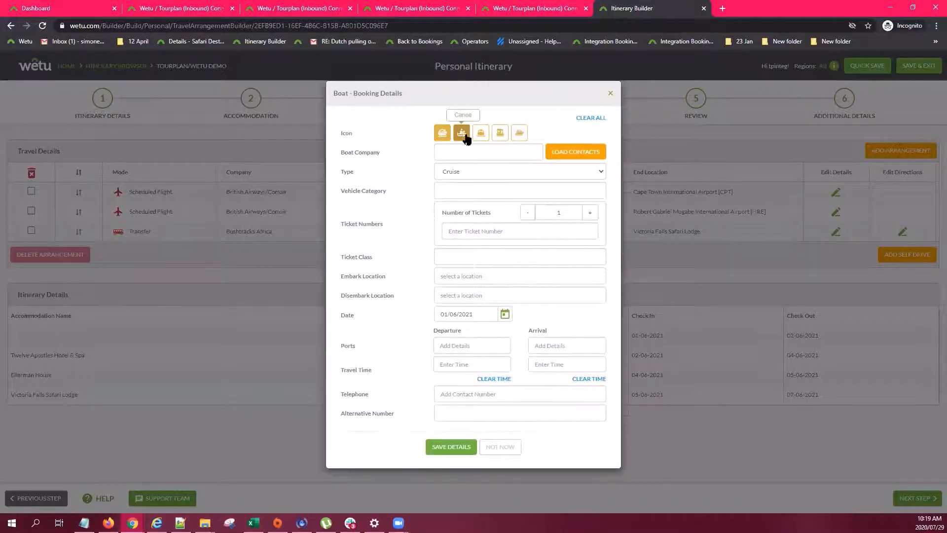
pyautogui.click(481, 132)
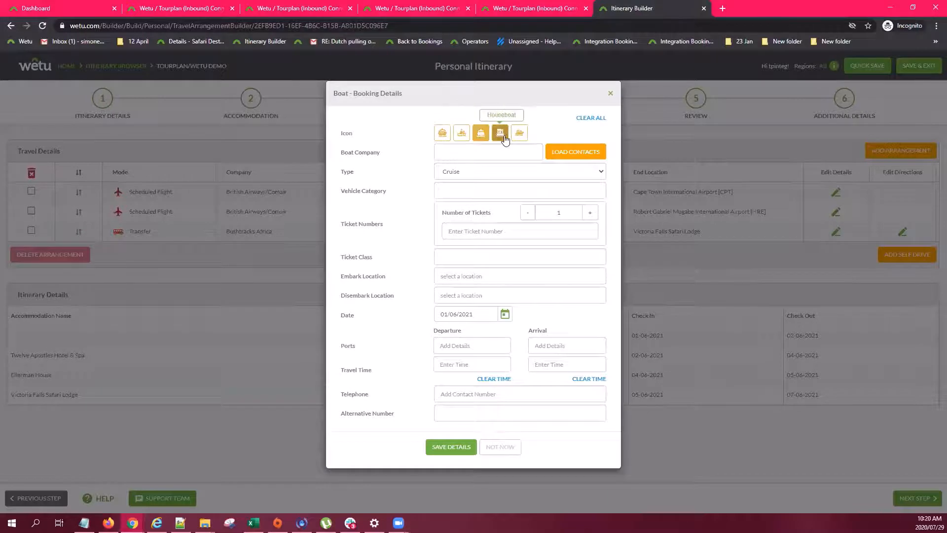
pyautogui.click(452, 151)
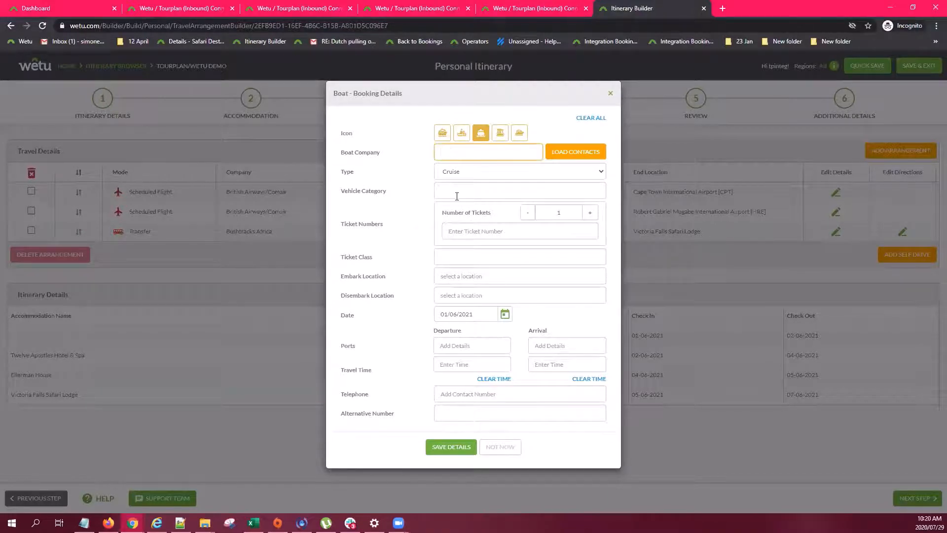
pyautogui.click(460, 232)
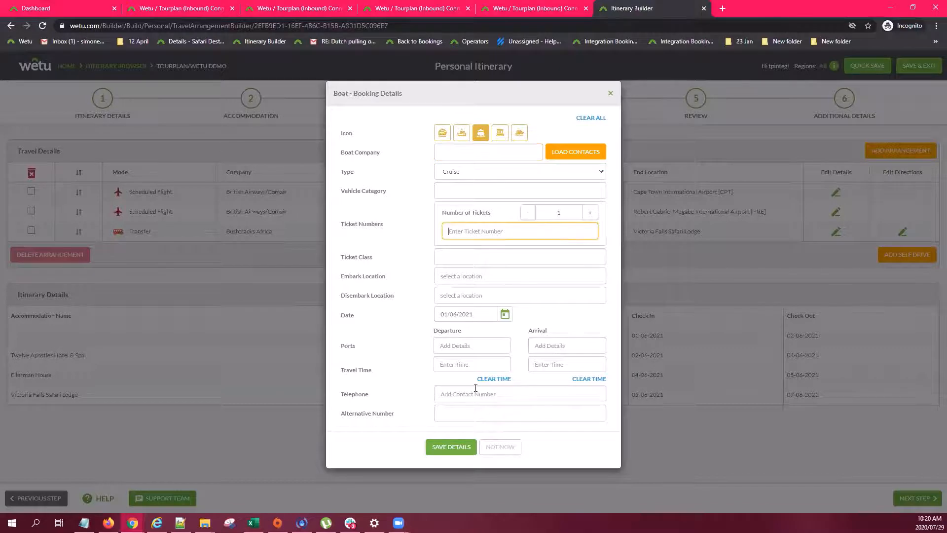
pyautogui.click(611, 94)
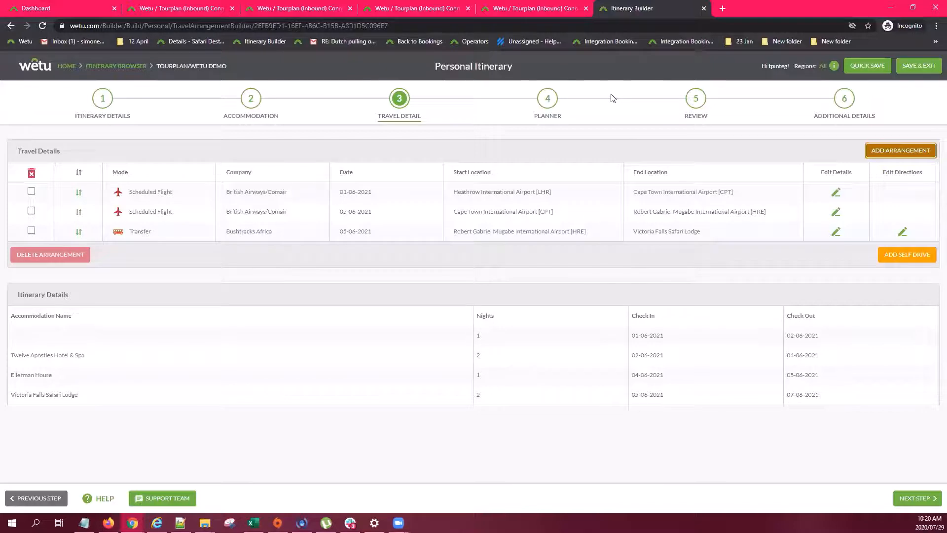
# Review Day 2's description and Excluded/Included notes in the Planner, then go to Review
pyautogui.click(547, 101)
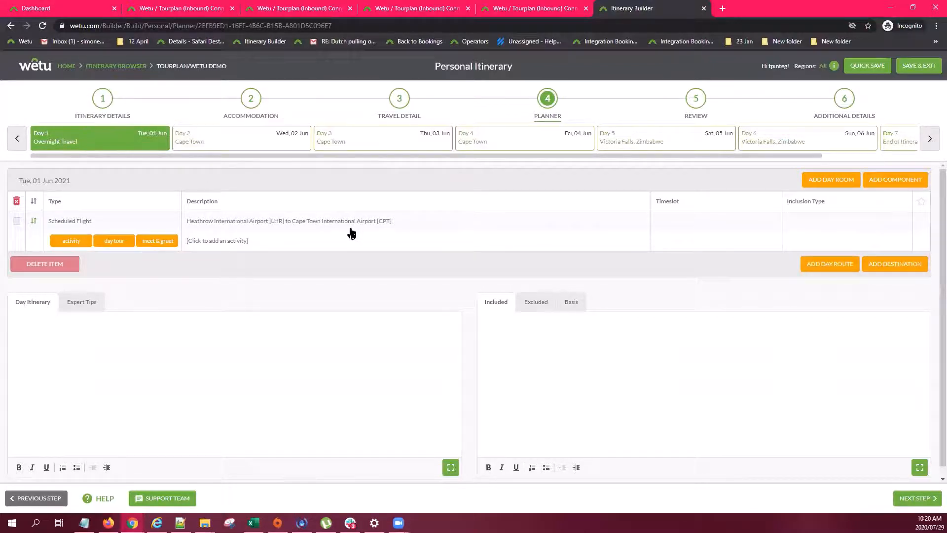
pyautogui.click(206, 140)
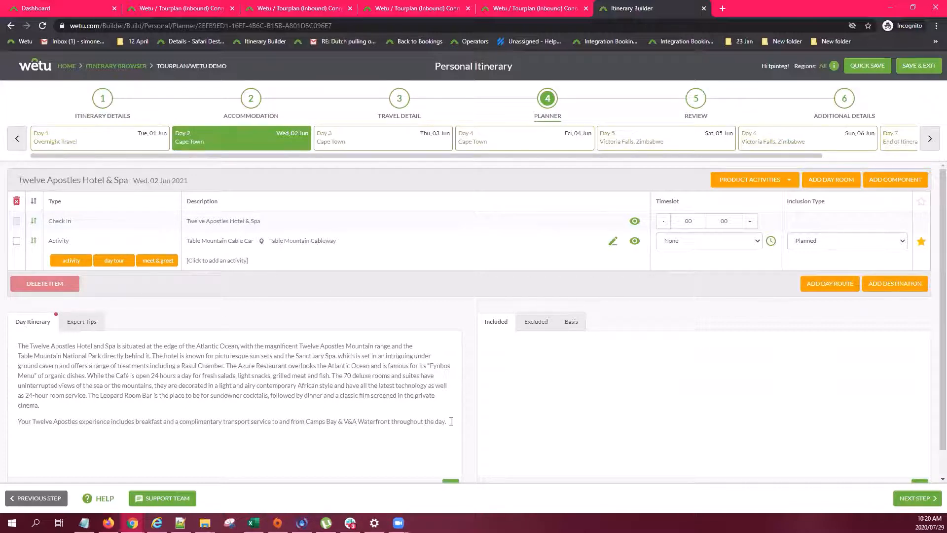
pyautogui.moveTo(451, 421); pyautogui.dragTo(17, 341)
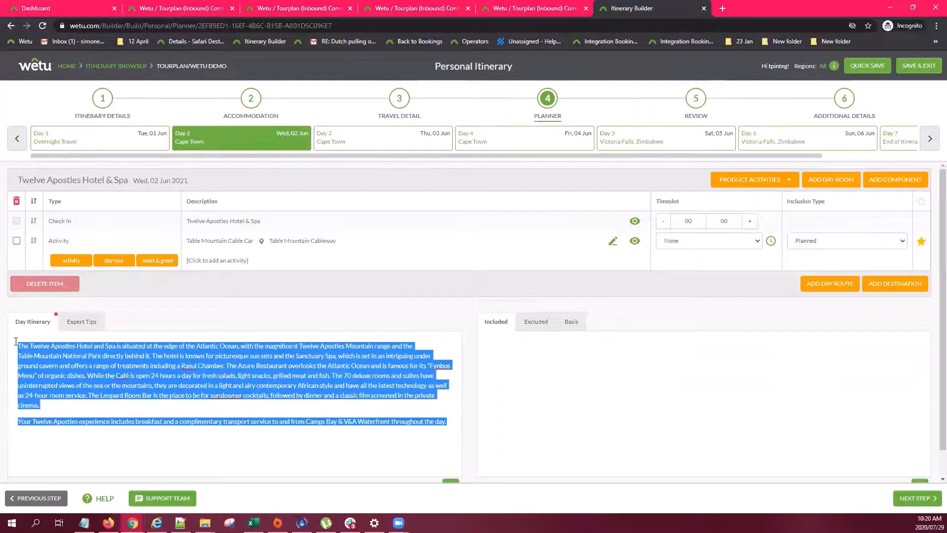
pyautogui.click(61, 446)
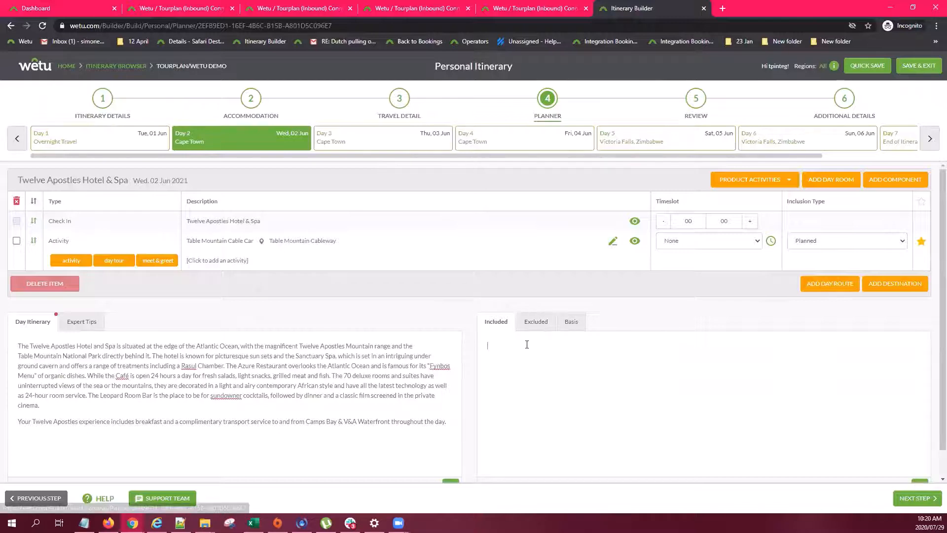
pyautogui.click(536, 322)
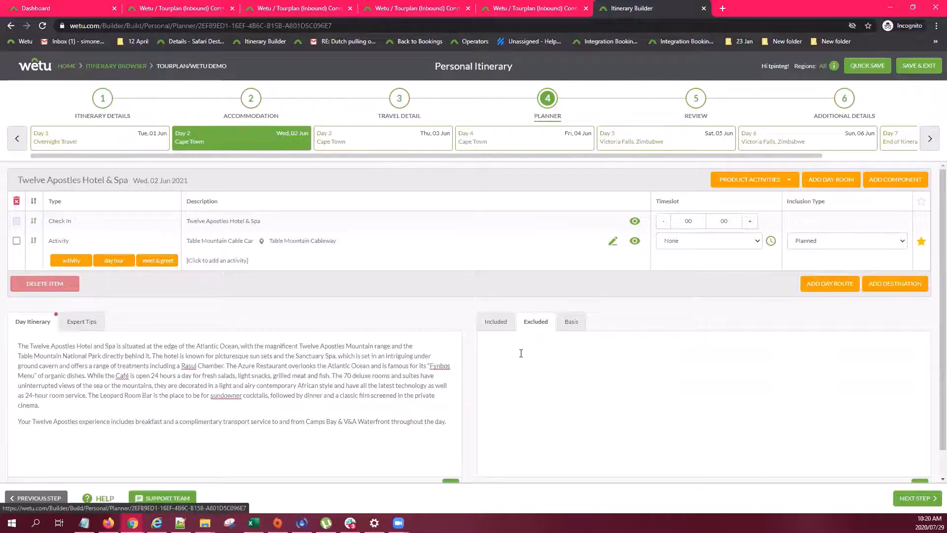
pyautogui.click(503, 331)
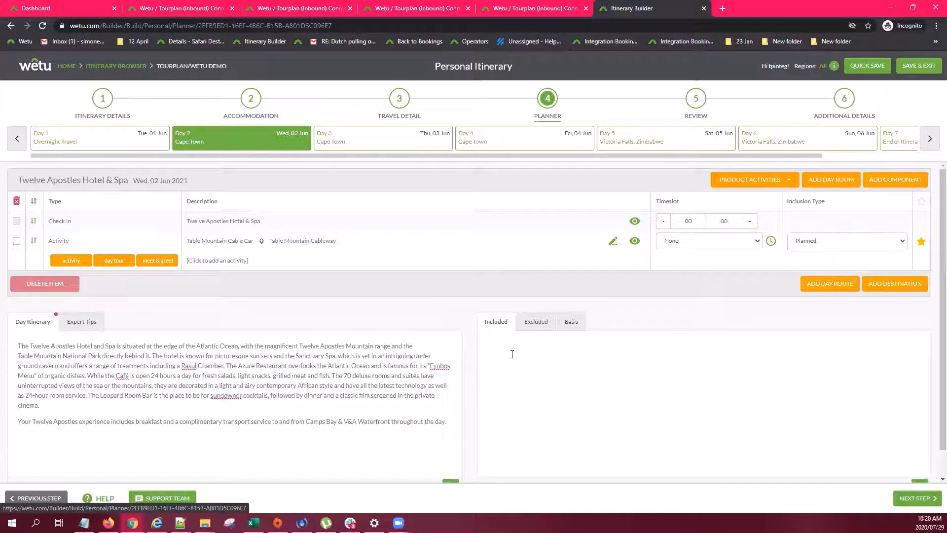
pyautogui.click(697, 103)
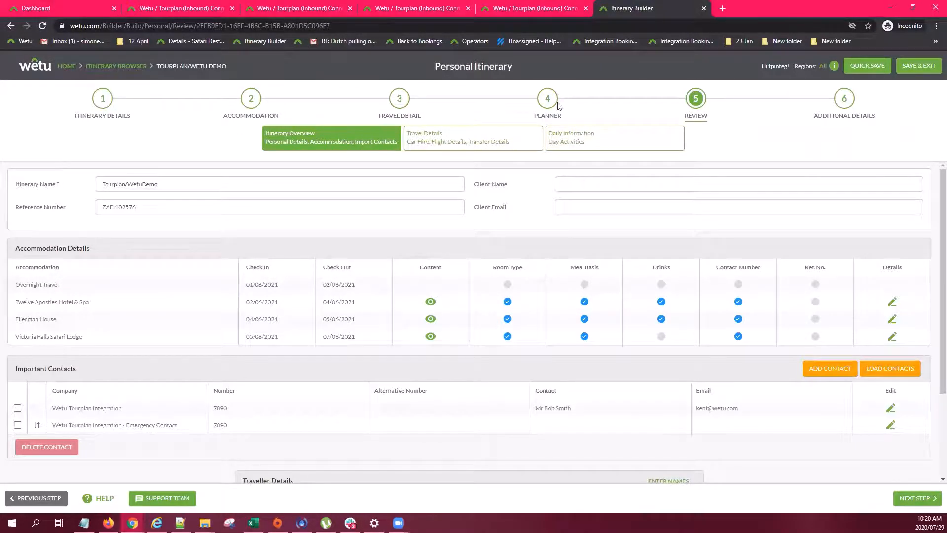
# Advance the builder to step 6, Additional Details, with the client link and output options
pyautogui.click(845, 98)
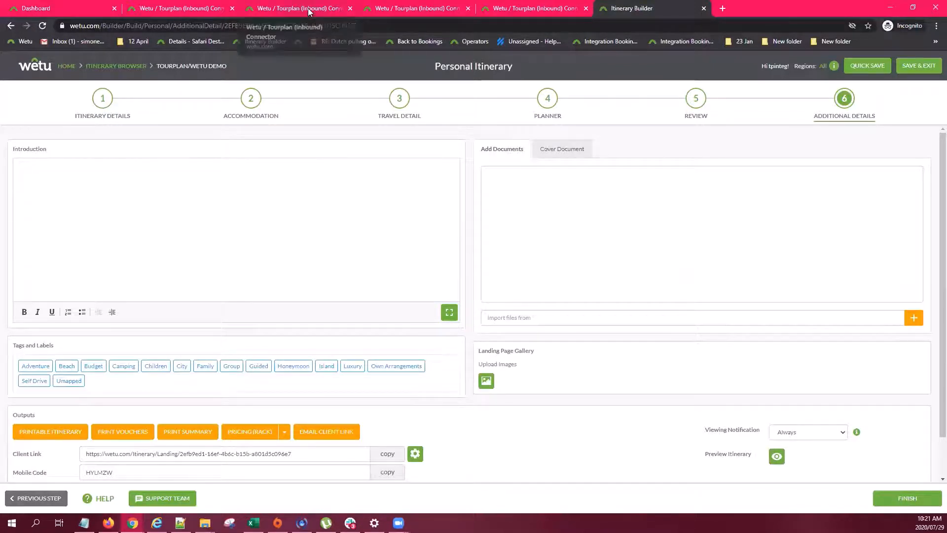
# Return to the Tourplan (Inbound) Connector tab listing the last 90 days' bookings
pyautogui.click(183, 9)
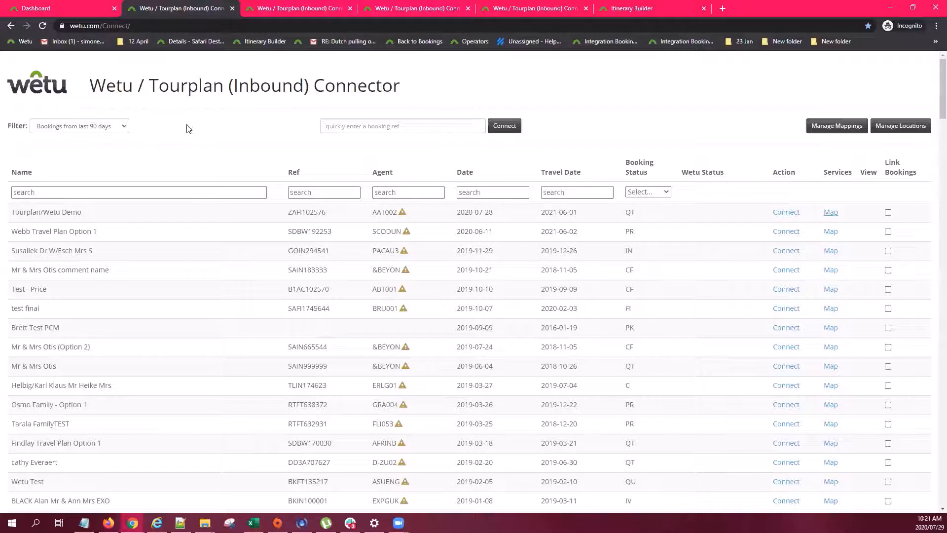
# Reload the connector bookings list and select the Tourplan/Wetu Demo booking, now connected 17 hours ago
pyautogui.click(43, 26)
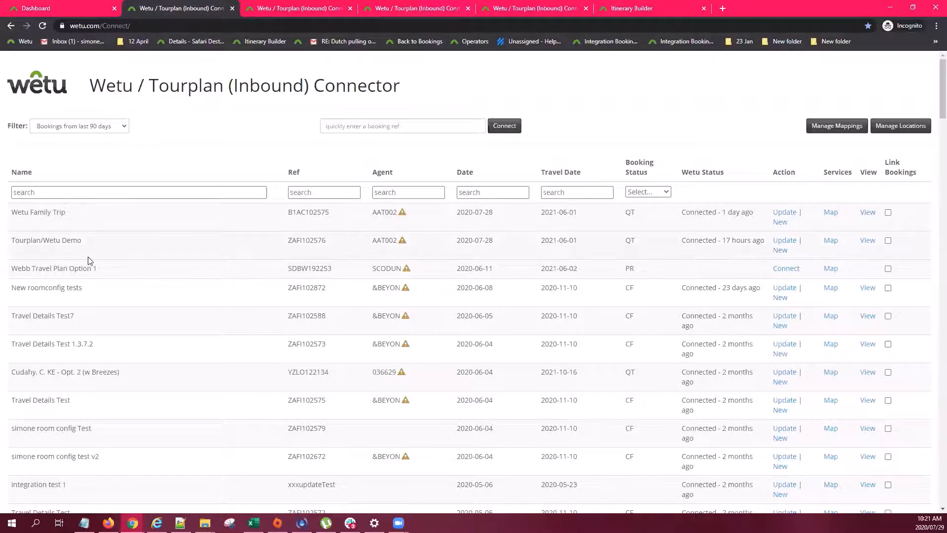
pyautogui.moveTo(12, 240); pyautogui.dragTo(190, 262)
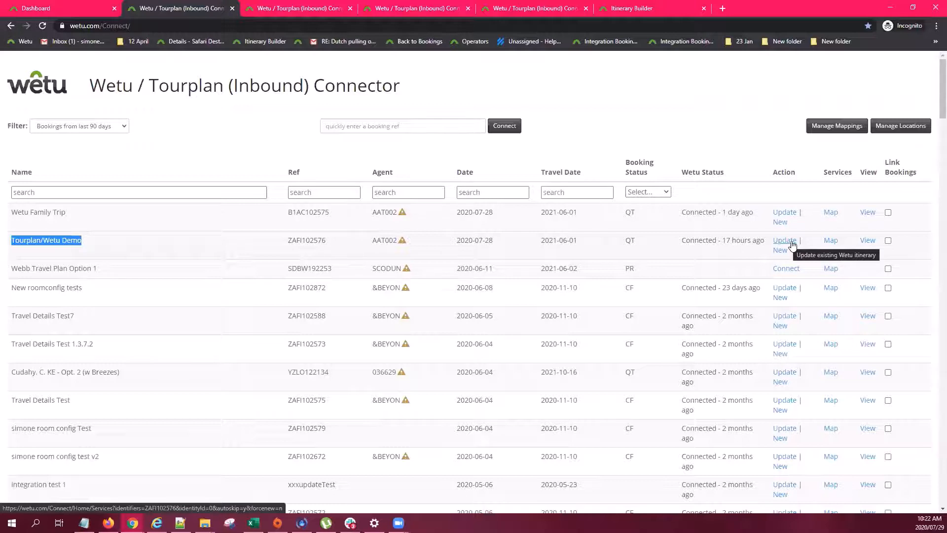
# Back in the Itinerary Builder, review the Itinerary Details Price Includes and Price Excludes notes
pyautogui.click(637, 10)
pyautogui.click(103, 100)
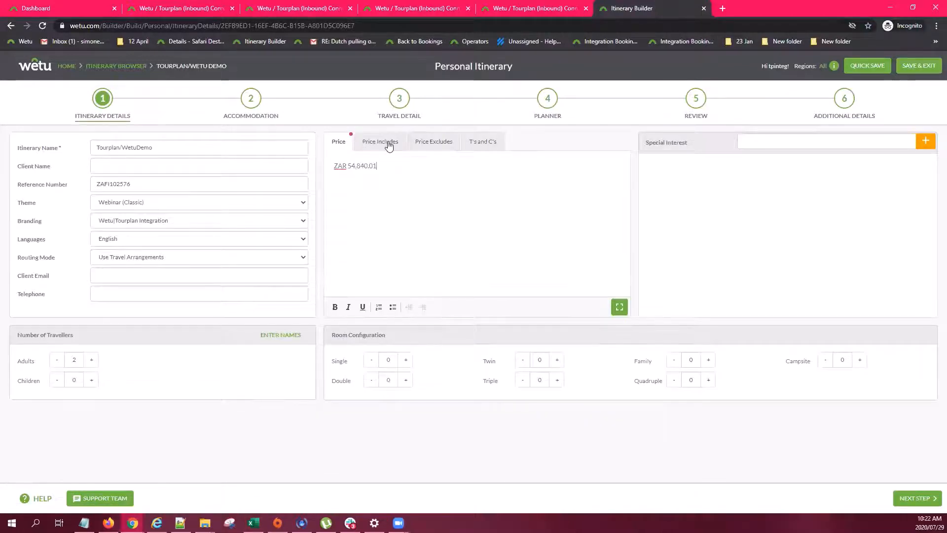
pyautogui.click(379, 142)
pyautogui.click(442, 144)
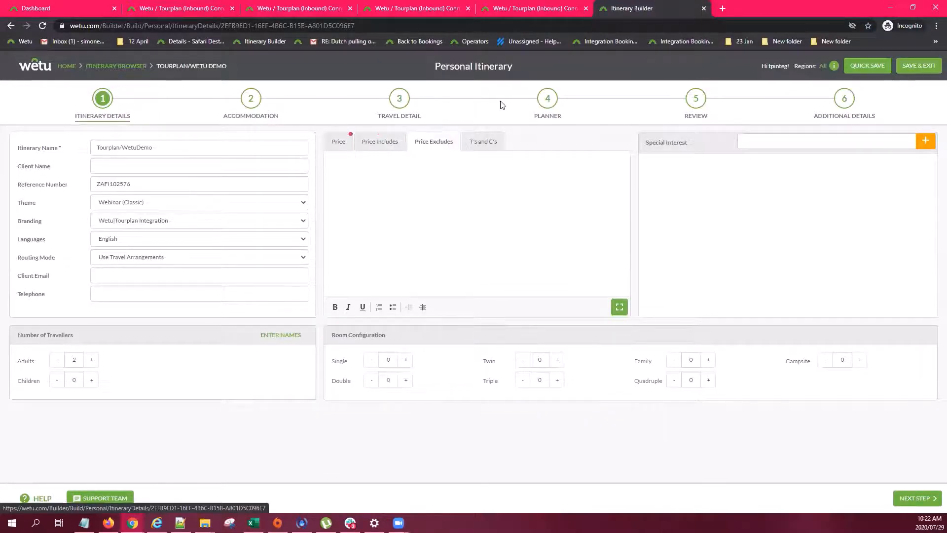
# In the Planner, check Day 1's Expert Tips and Excluded notes
pyautogui.click(550, 101)
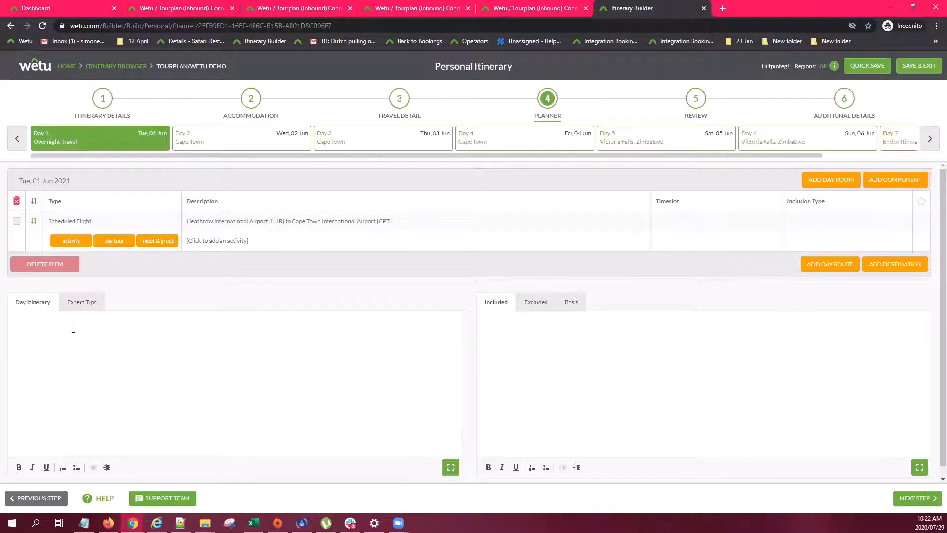
pyautogui.click(85, 307)
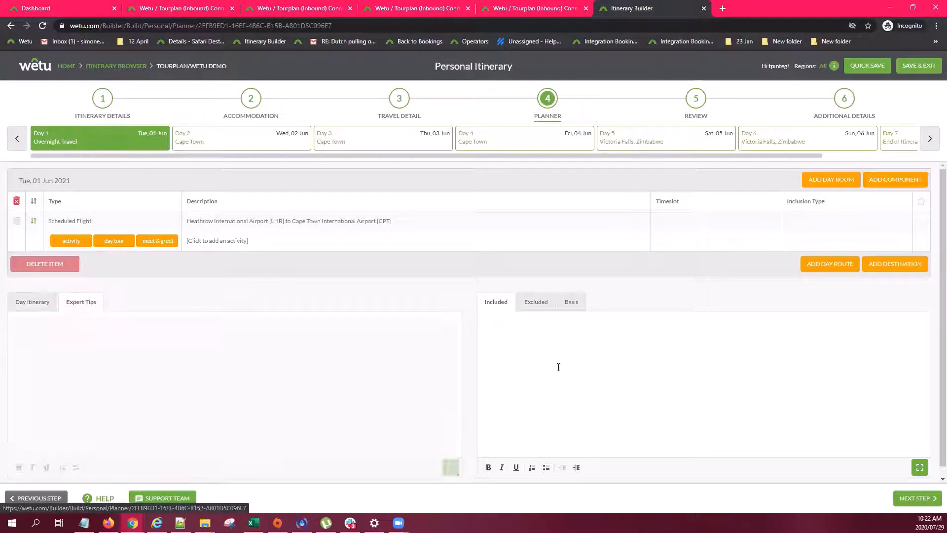
pyautogui.click(539, 303)
pyautogui.click(539, 330)
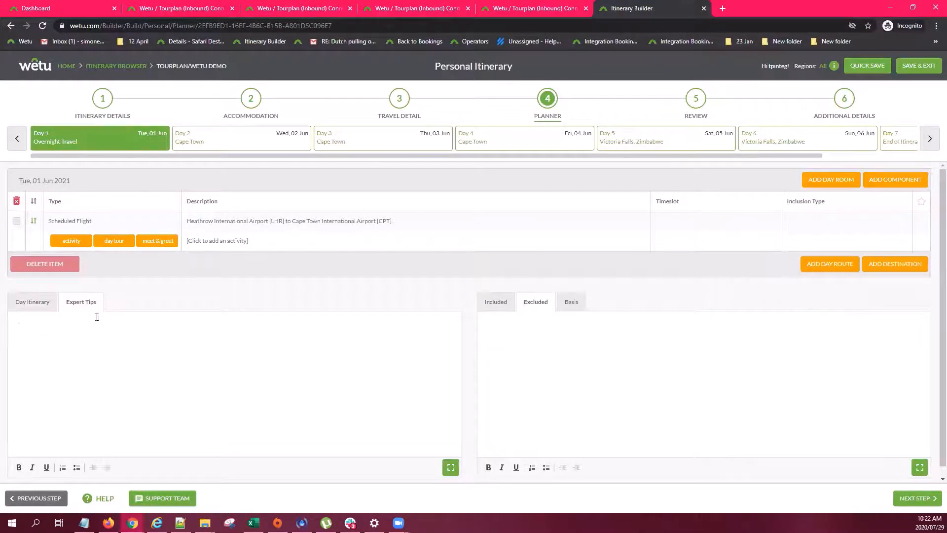
# Look over the Additional Details introduction, then reopen the ZAR 54,840.01 price text on Itinerary Details
pyautogui.click(843, 100)
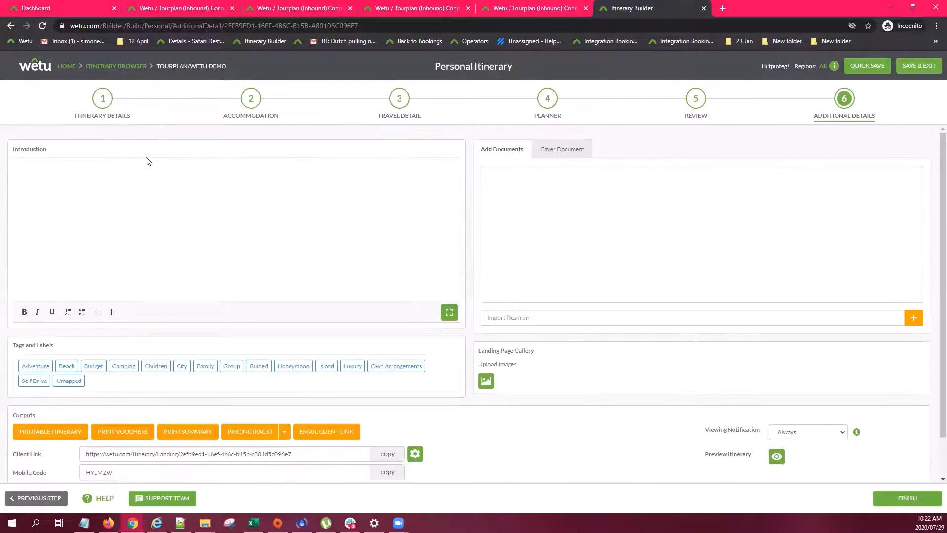
pyautogui.click(35, 169)
pyautogui.click(101, 99)
pyautogui.click(414, 165)
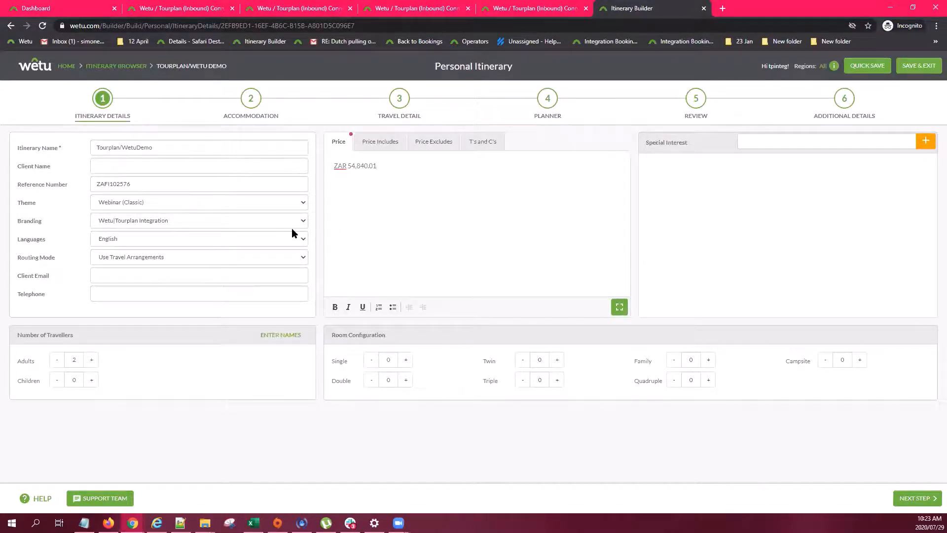
# Recheck the price includes/excludes, then add a blank line to Day 2's itinerary text in the Planner
pyautogui.click(390, 144)
pyautogui.click(433, 144)
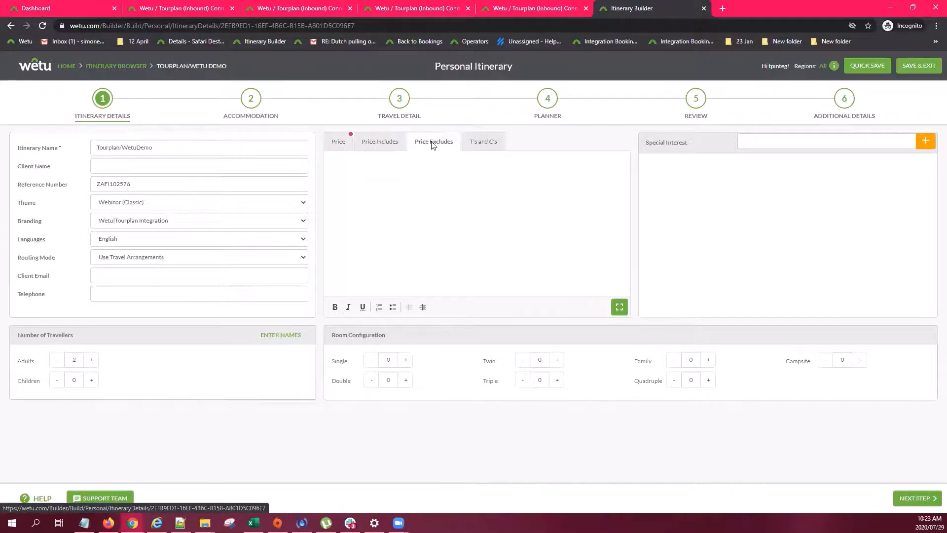
pyautogui.click(548, 100)
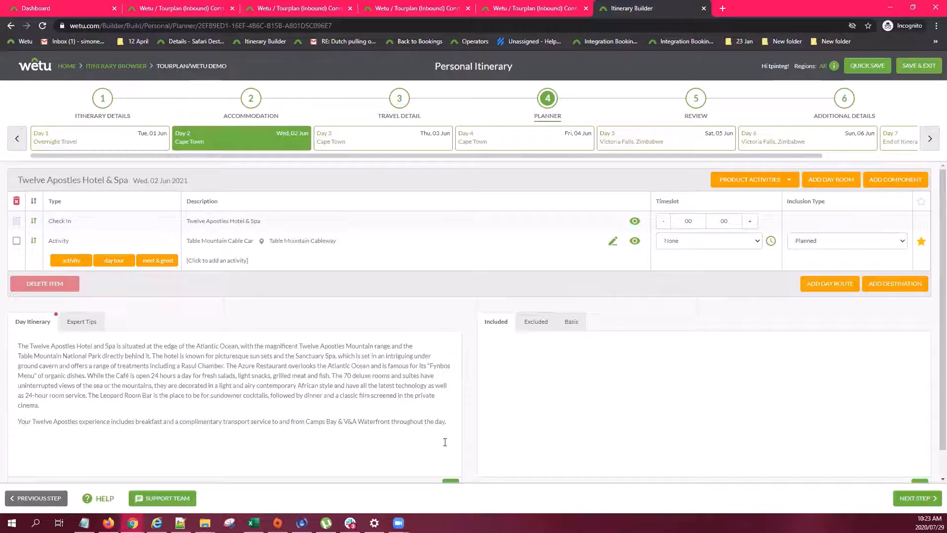
pyautogui.click(452, 420)
pyautogui.press('Return')
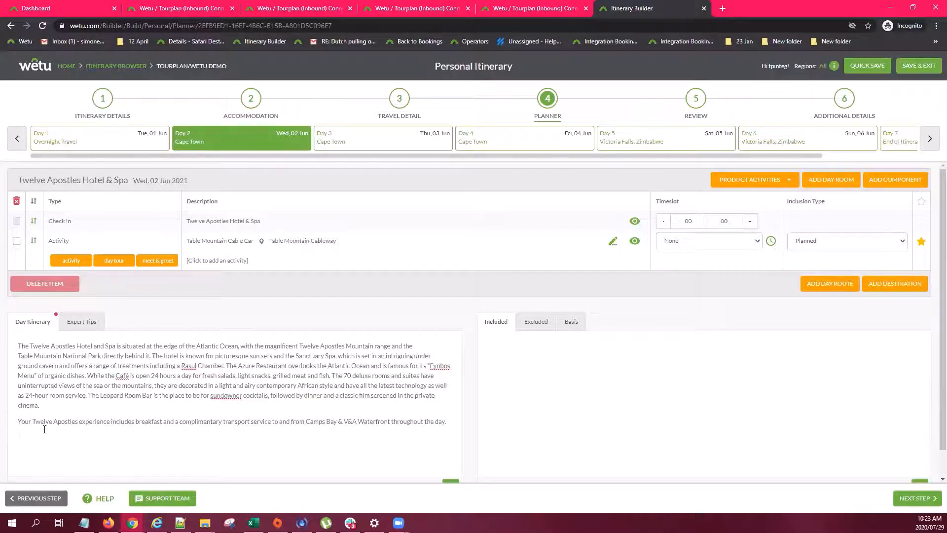
# Enter Breakfast as included for Day 2 at the Twelve Apostles Hotel & Spa
pyautogui.scroll(-1, 121, 405)
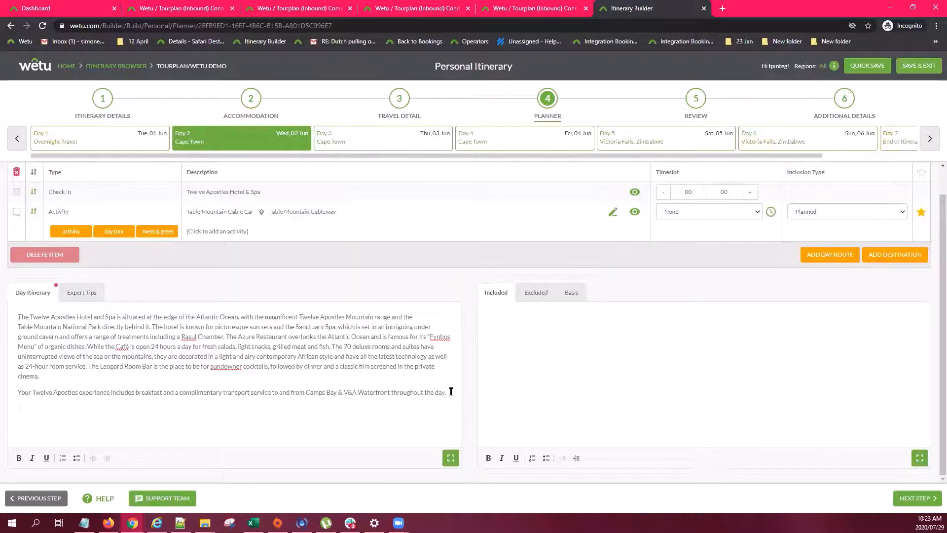
pyautogui.moveTo(451, 392); pyautogui.dragTo(5, 302)
pyautogui.click(58, 410)
pyautogui.click(513, 325)
pyautogui.write('Breakfast')
# Preview the Tourplan/Wetu Demo itinerary from Additional Details and explore its Overview page
pyautogui.click(844, 100)
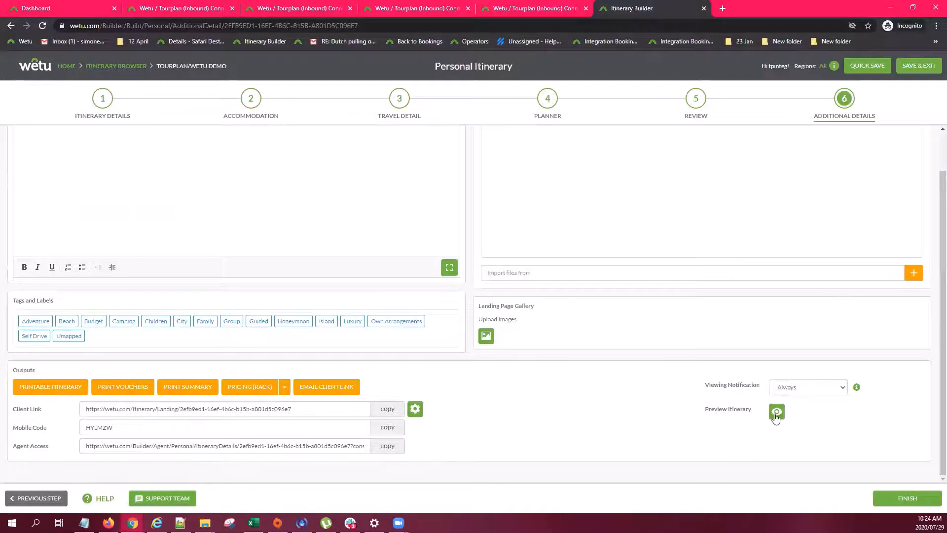
pyautogui.click(778, 412)
pyautogui.click(488, 146)
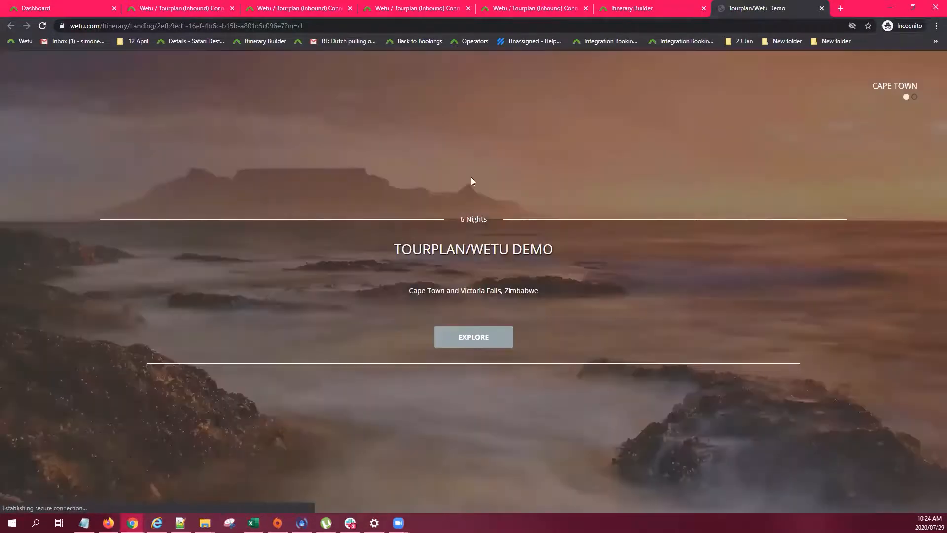
pyautogui.click(470, 340)
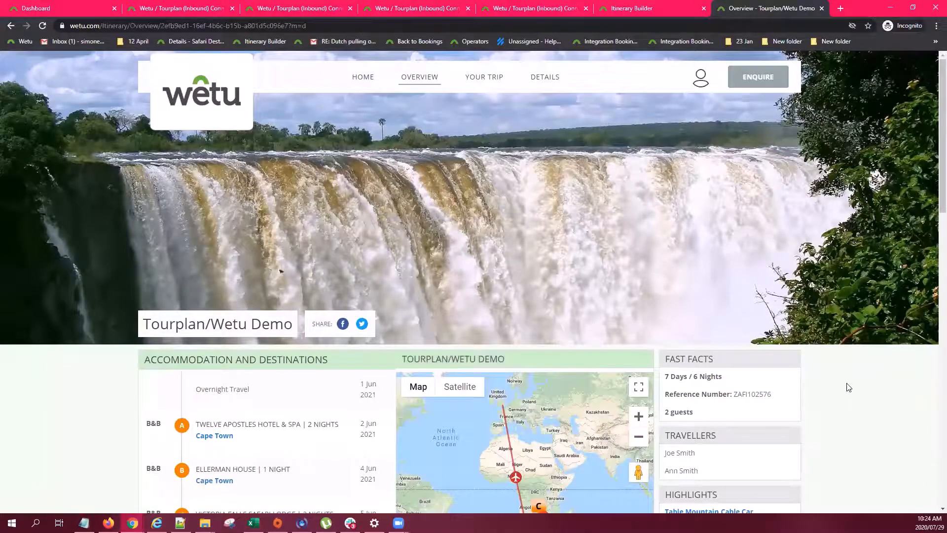
# Scroll through the client Overview page, then switch back to the Itinerary Builder
pyautogui.scroll(-4, 849, 388)
pyautogui.scroll(4, 848, 387)
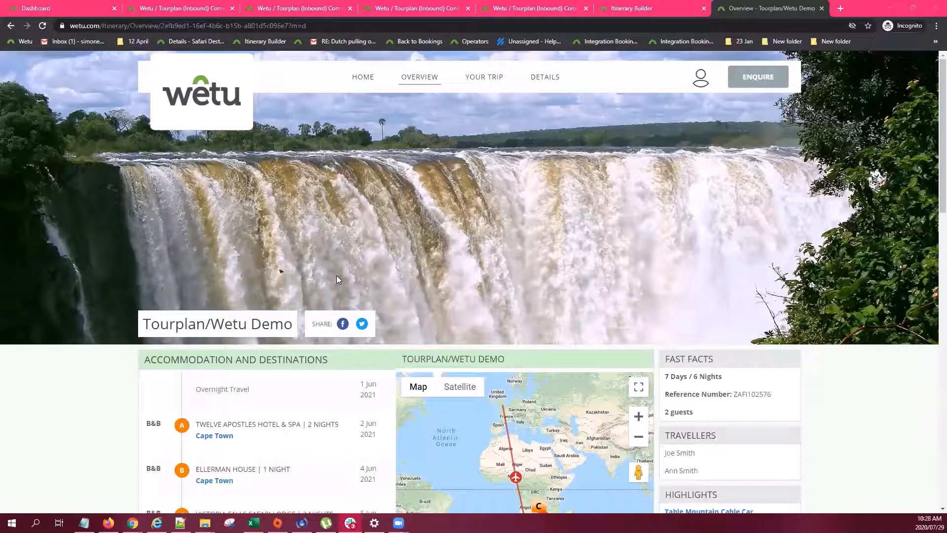
pyautogui.click(642, 10)
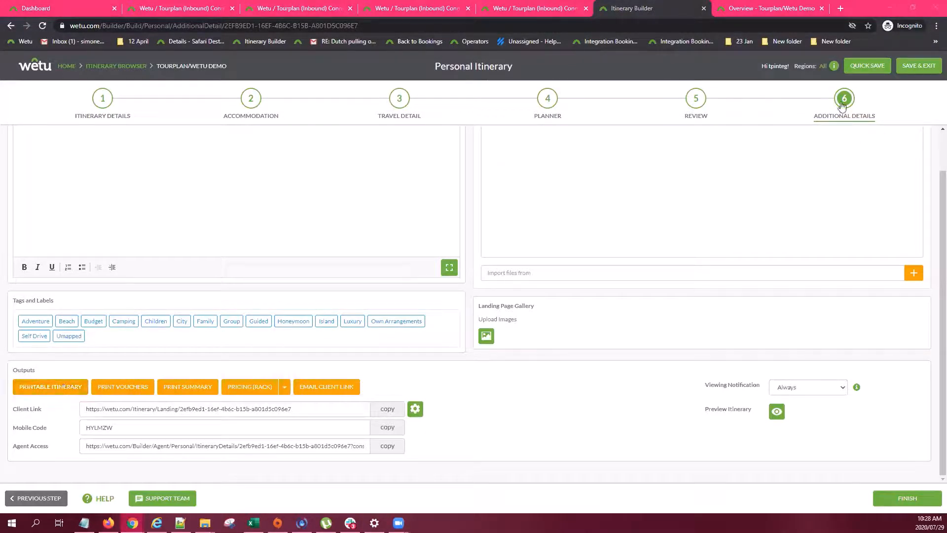
# Download the printable itinerary as a Word document, keeping the default Contemporary layout options
pyautogui.click(63, 394)
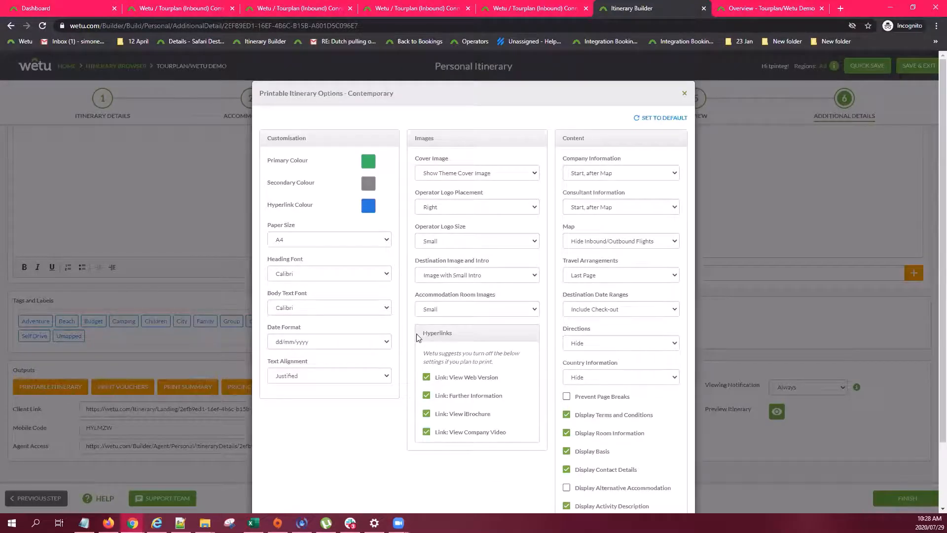
pyautogui.scroll(-2, 360, 427)
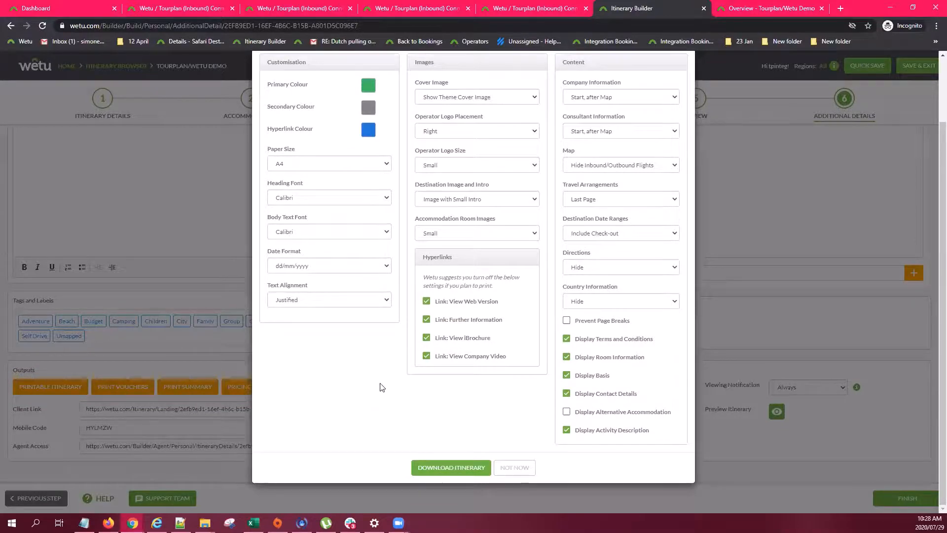
pyautogui.scroll(1, 384, 388)
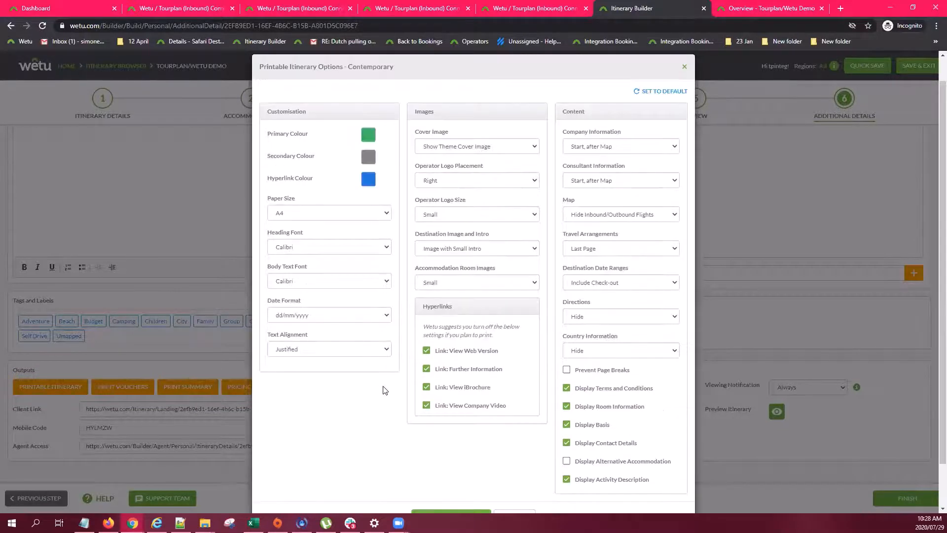
pyautogui.scroll(-1, 383, 393)
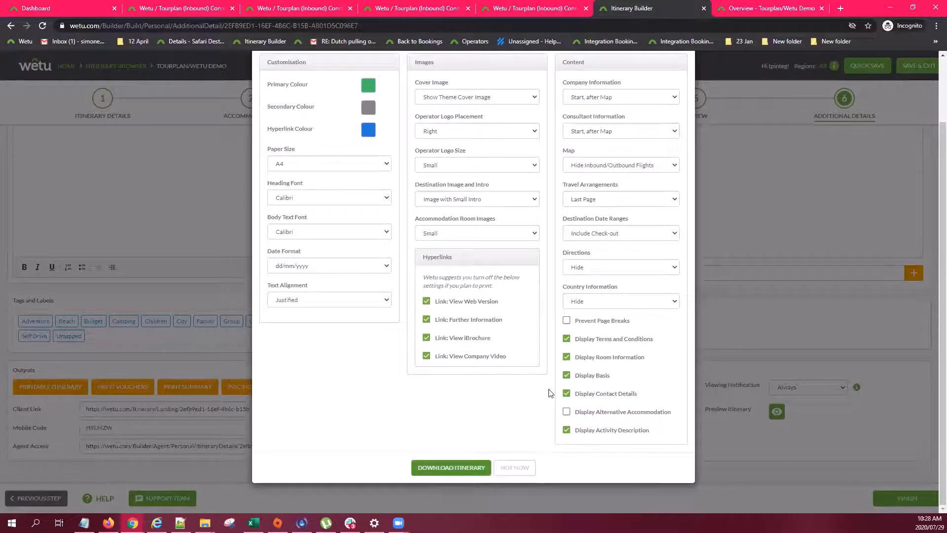
pyautogui.click(451, 467)
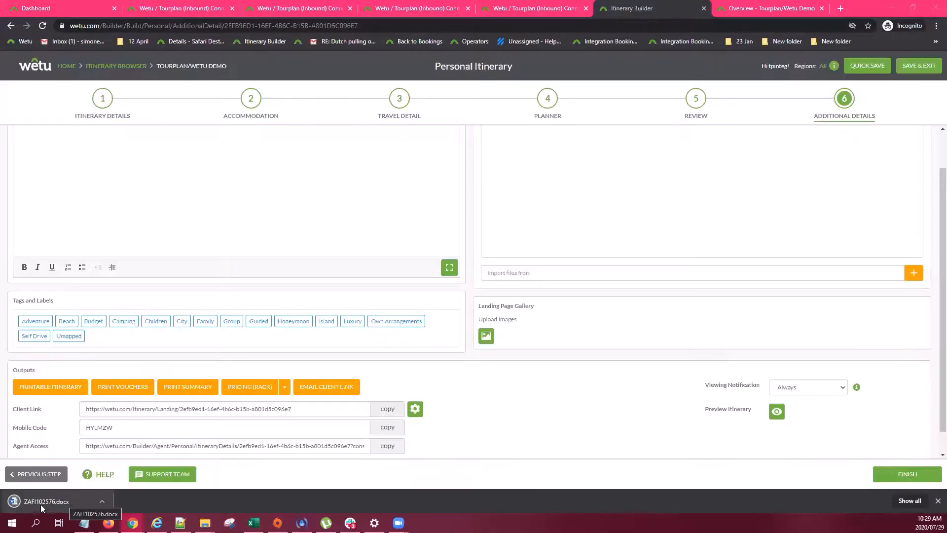
# Open the downloaded Word itinerary and scroll through its trip summary, price and daily notes
pyautogui.click(59, 502)
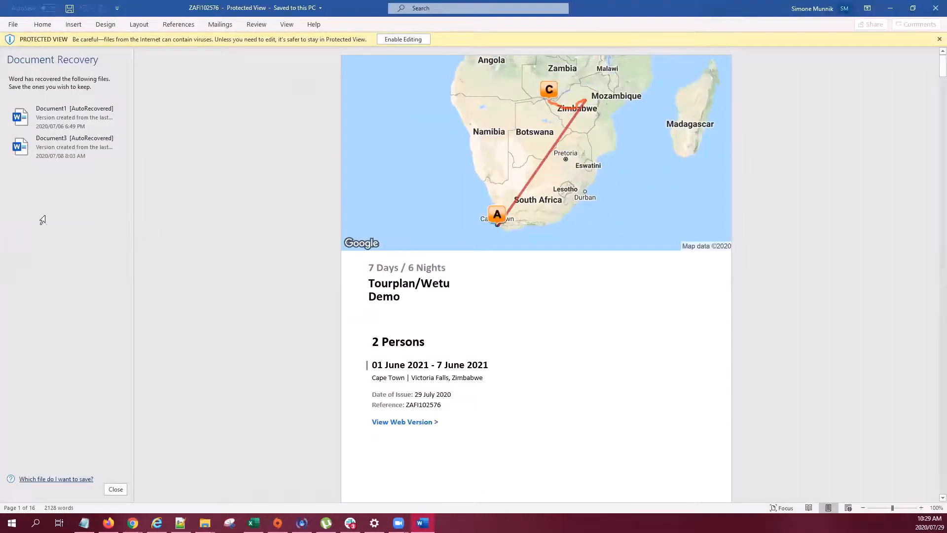
pyautogui.scroll(-8, 298, 273)
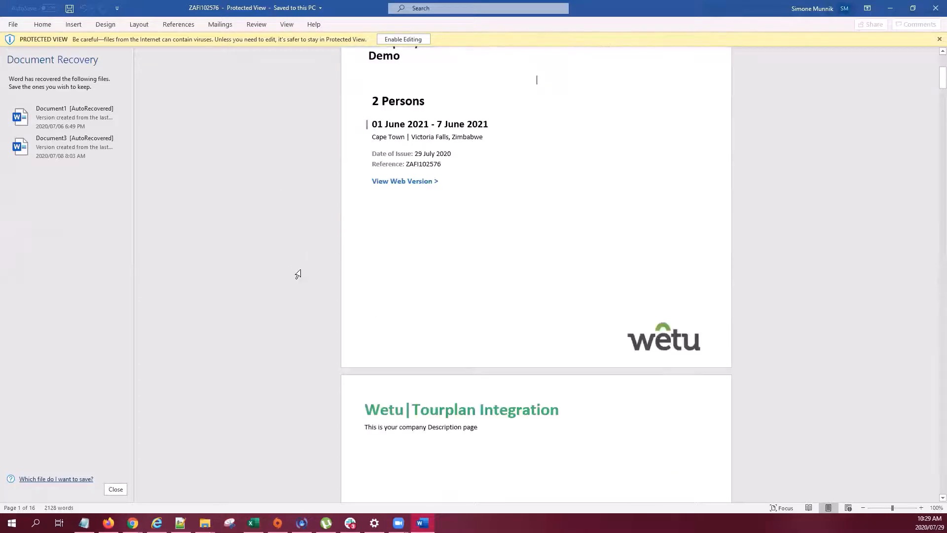
pyautogui.scroll(-20, 528, 304)
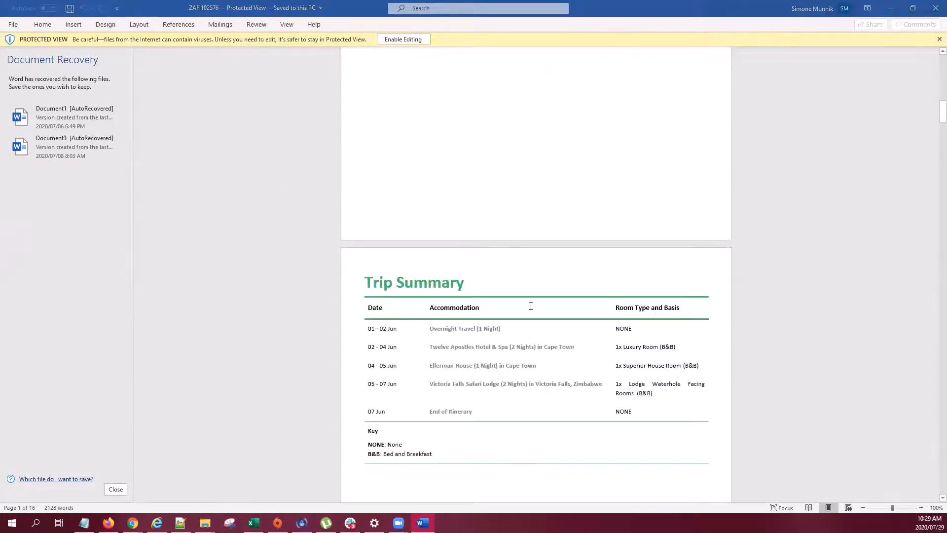
pyautogui.scroll(-10, 531, 306)
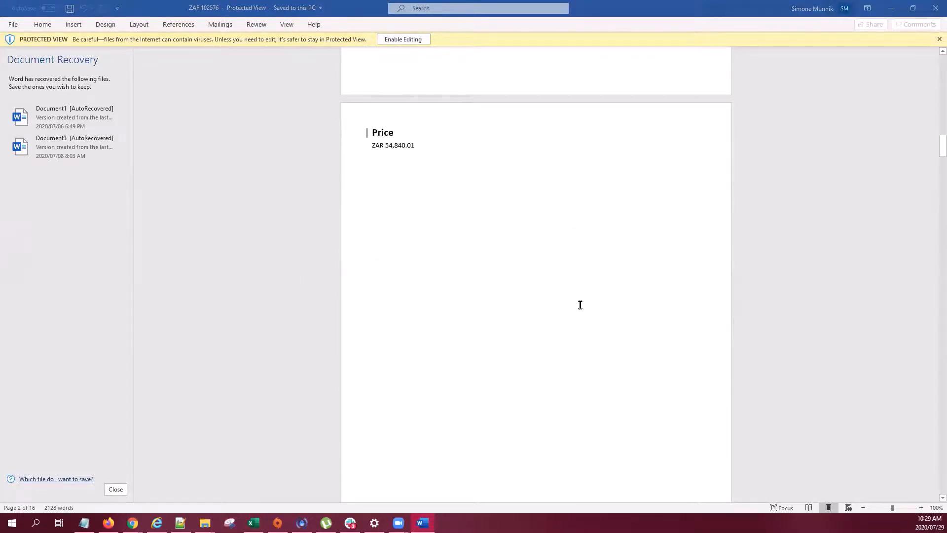
pyautogui.scroll(-15, 580, 314)
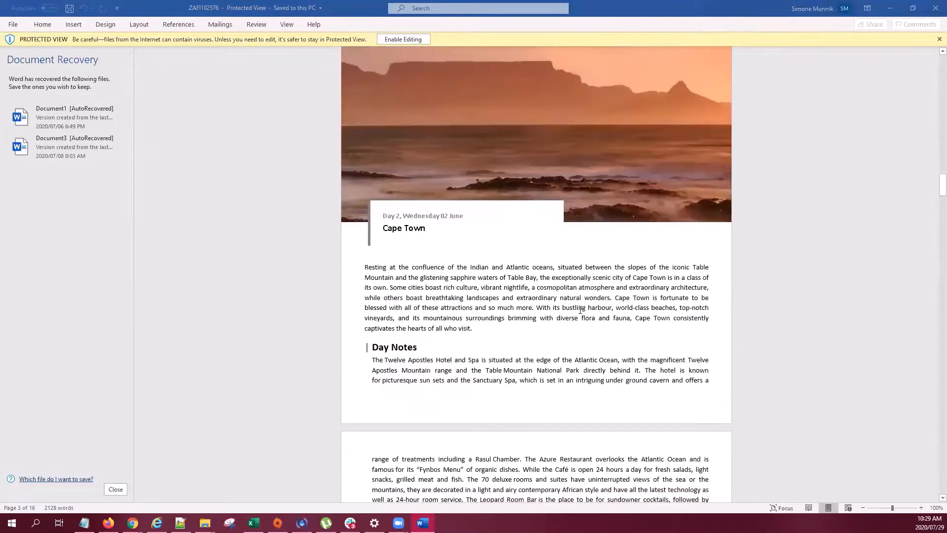
# Close Word, removing the recovered files, and return to the Wetu builder
pyautogui.click(934, 11)
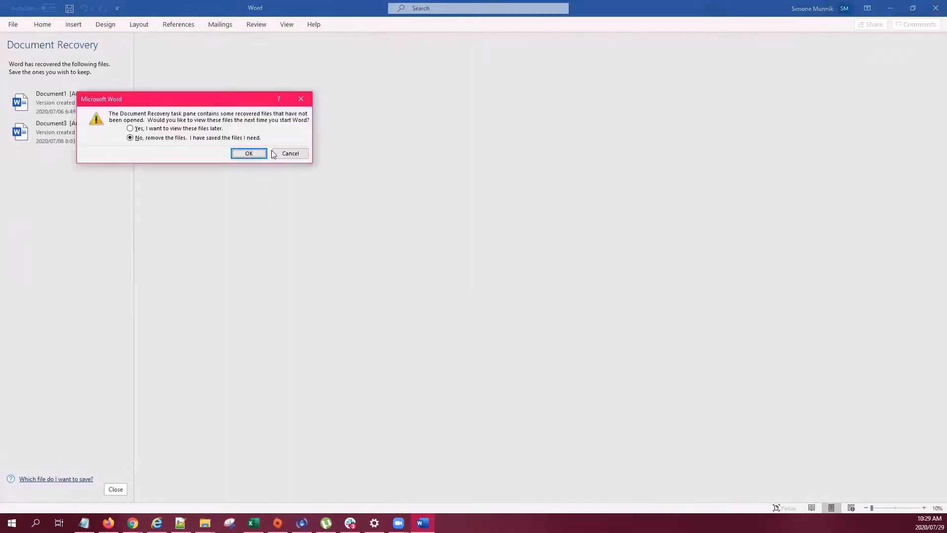
pyautogui.click(890, 8)
pyautogui.click(290, 153)
pyautogui.click(890, 8)
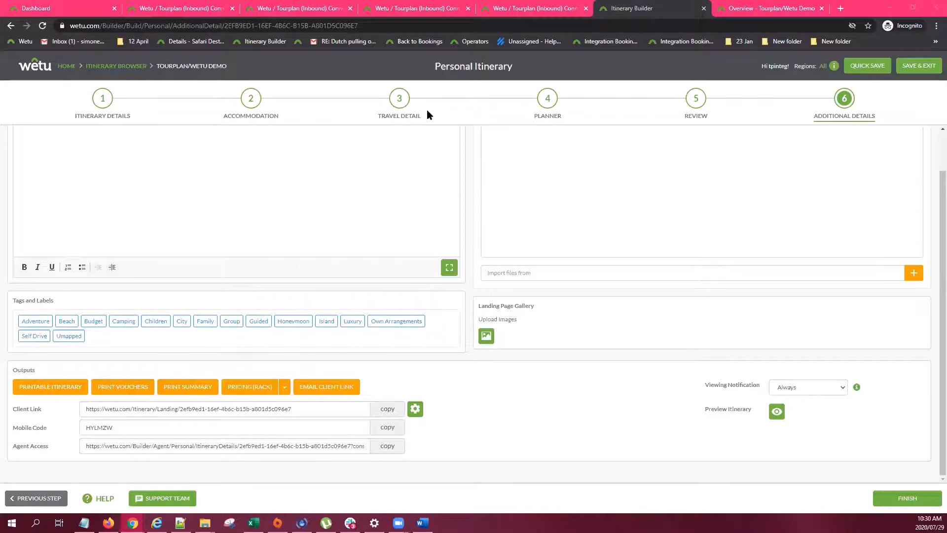
# Show the Travel Detail step with the two British Airways/Comair flights and Bushtracks Africa transfer
pyautogui.click(409, 103)
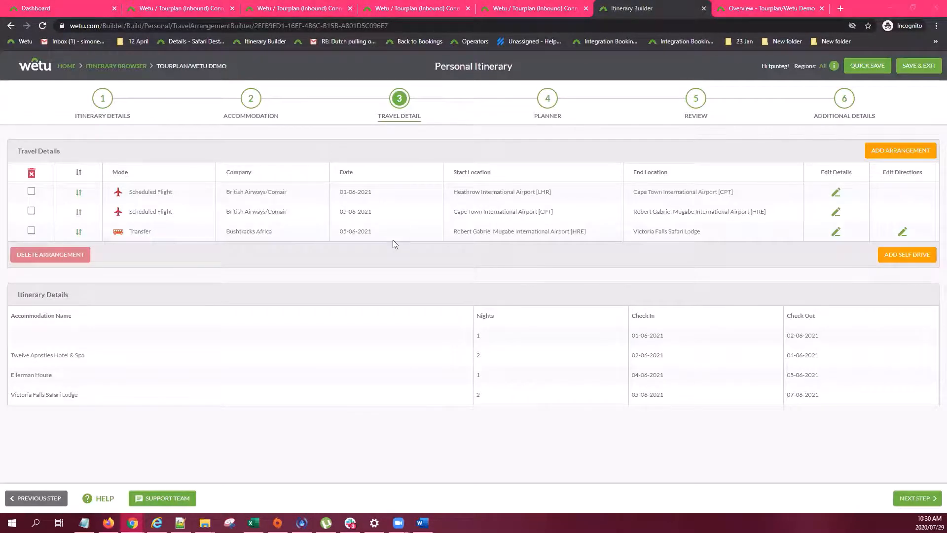
pyautogui.click(549, 101)
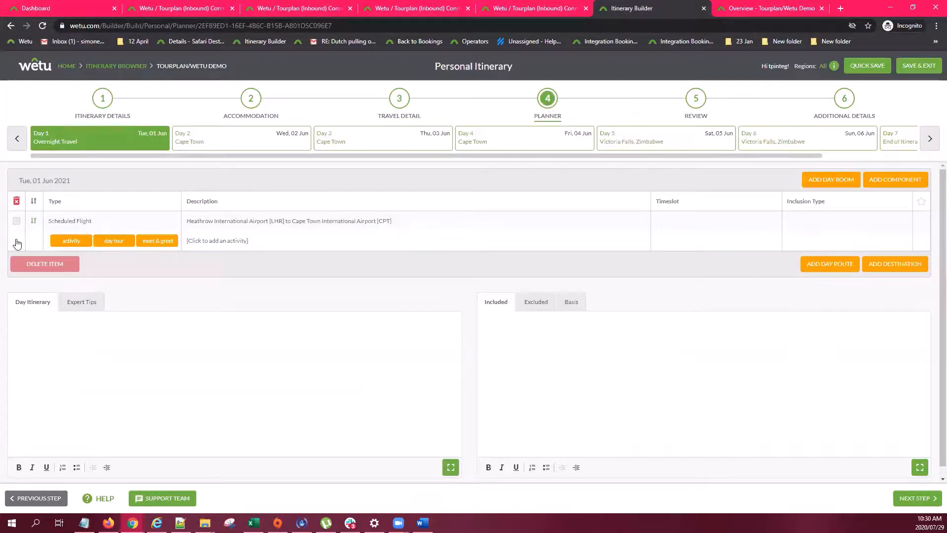
pyautogui.click(248, 148)
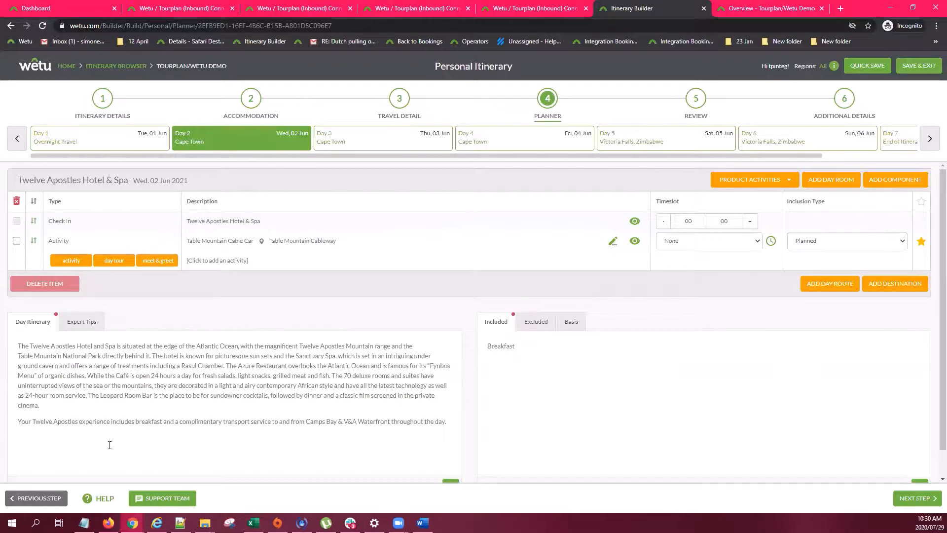
pyautogui.moveTo(458, 423); pyautogui.dragTo(5, 333)
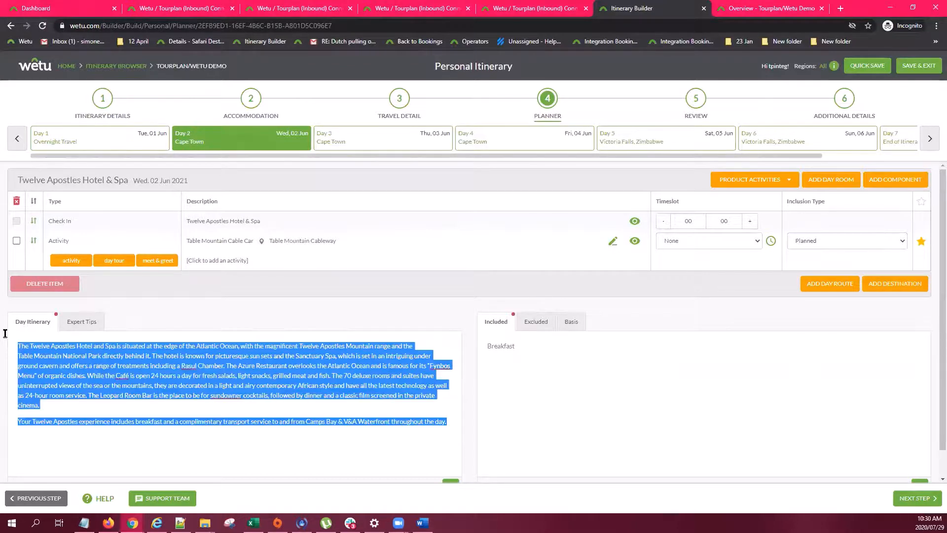
pyautogui.click(244, 442)
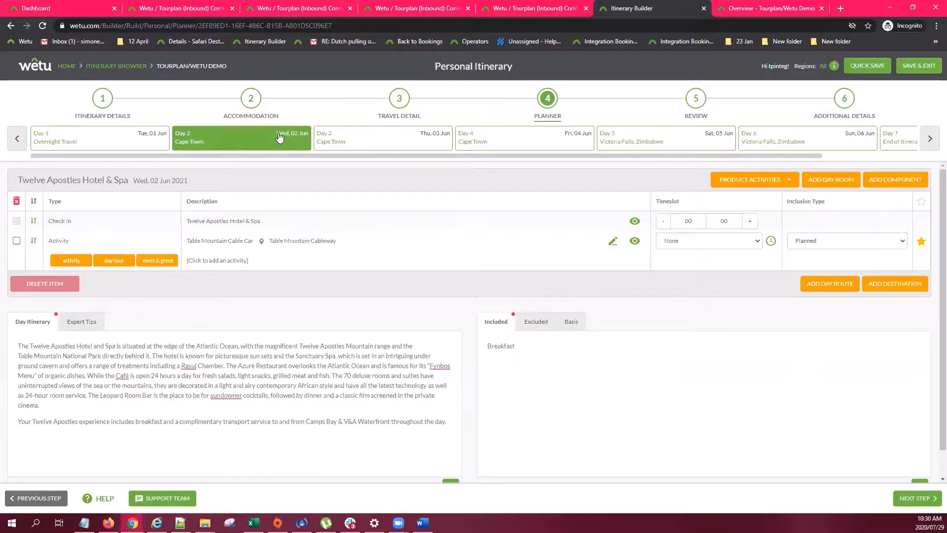
pyautogui.click(400, 101)
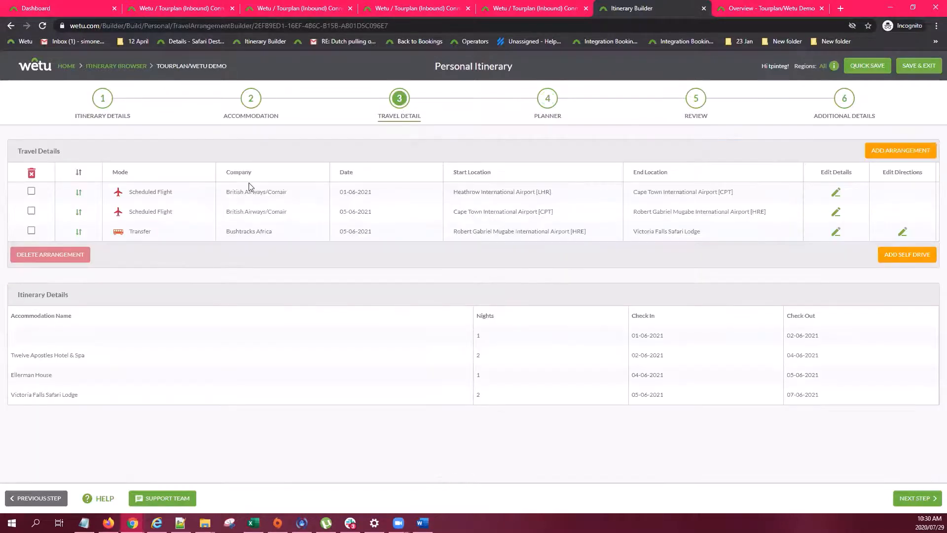